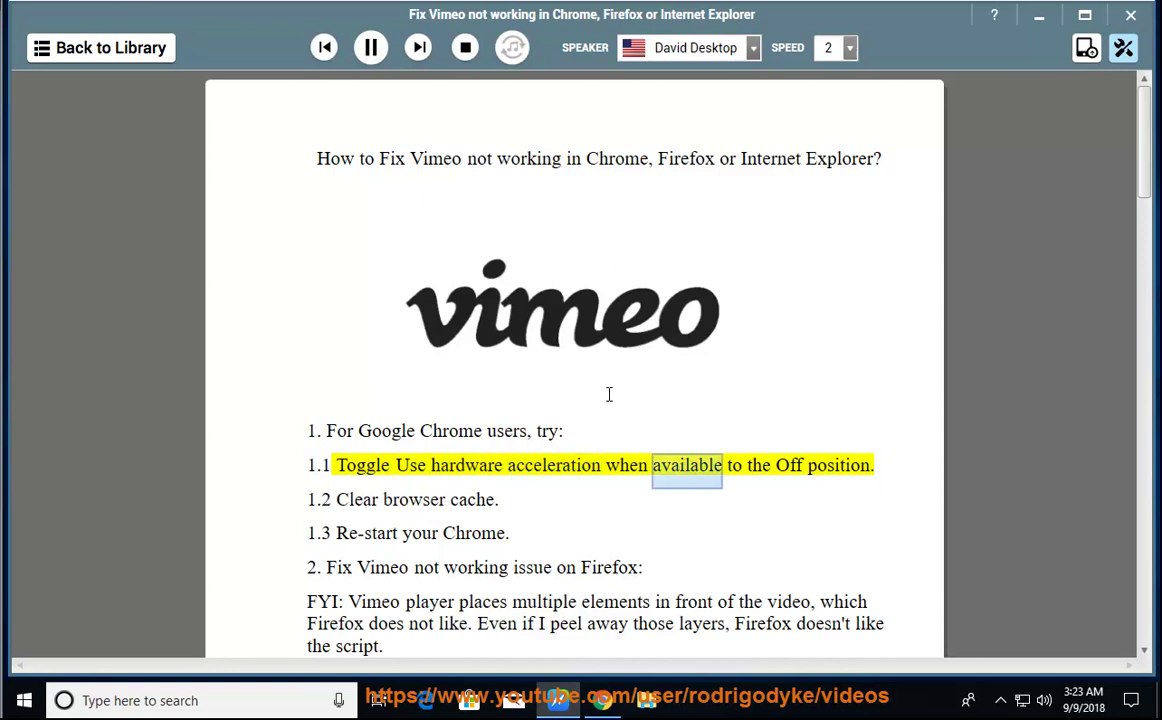
Pause reading at item 1.2 and copy 'acceleration' from step 1.1.
{"action": "left_click", "coordinate": [374, 49]}
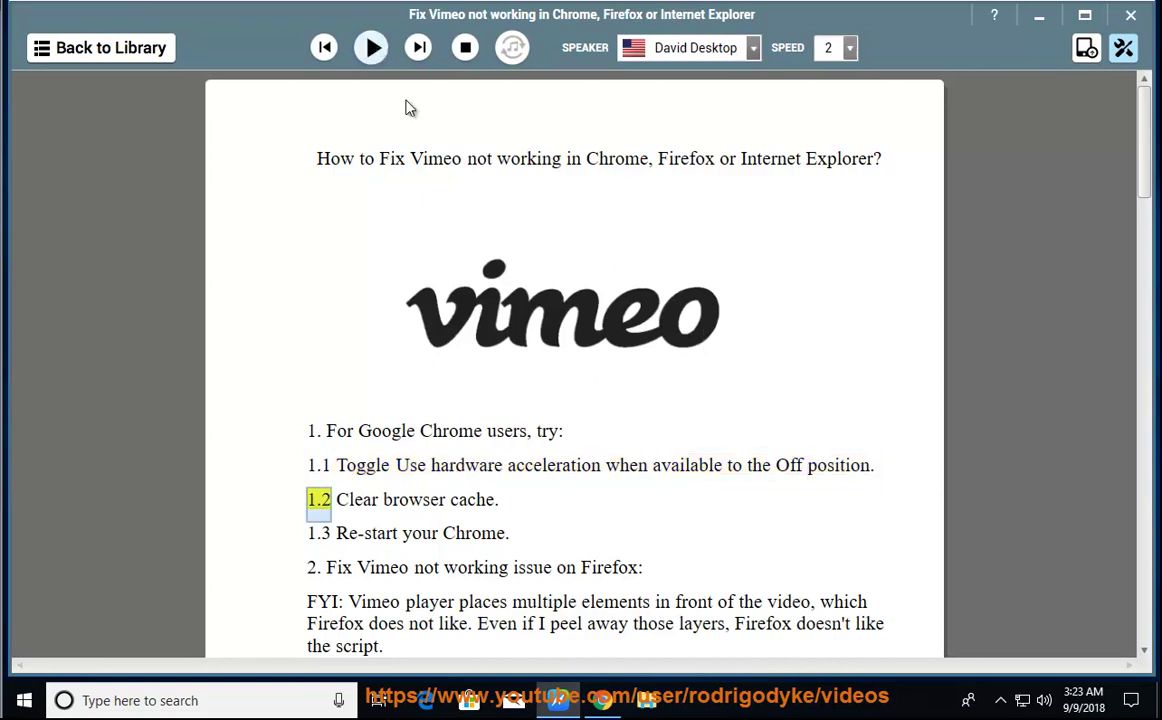
{"action": "right_click", "coordinate": [586, 476]}
{"action": "left_click", "coordinate": [601, 502]}
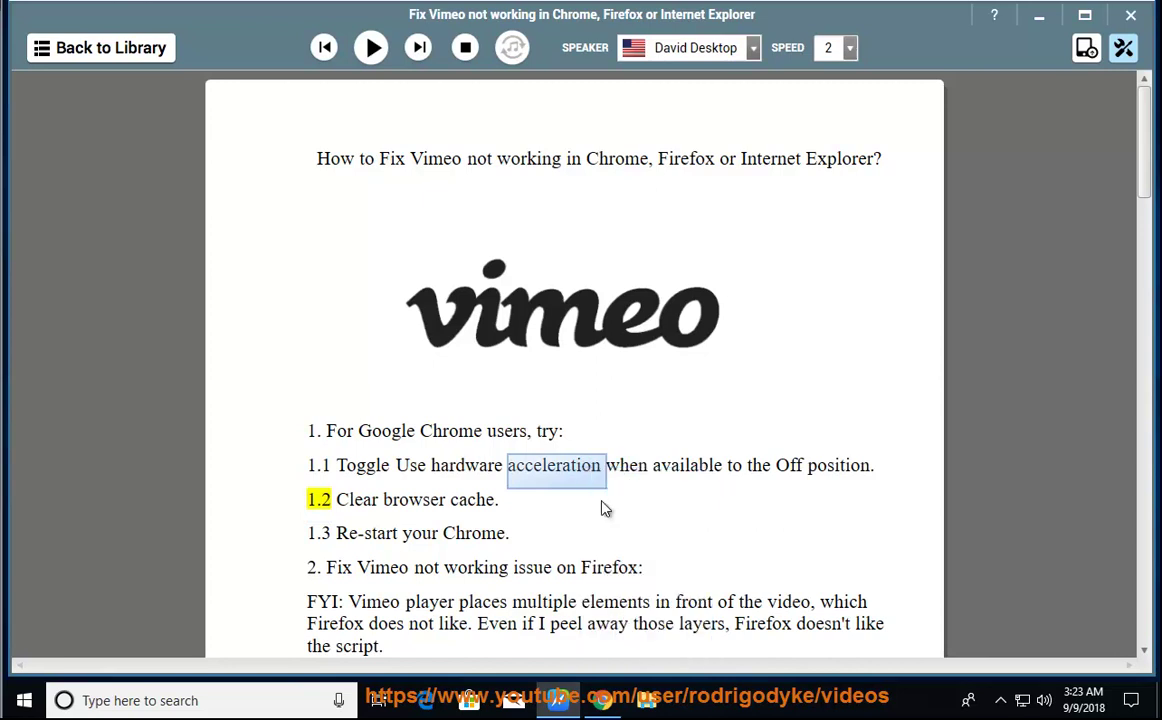
Search Chrome's settings for 'acceleration'.
{"action": "left_click", "coordinate": [600, 699]}
{"action": "left_click", "coordinate": [1141, 40]}
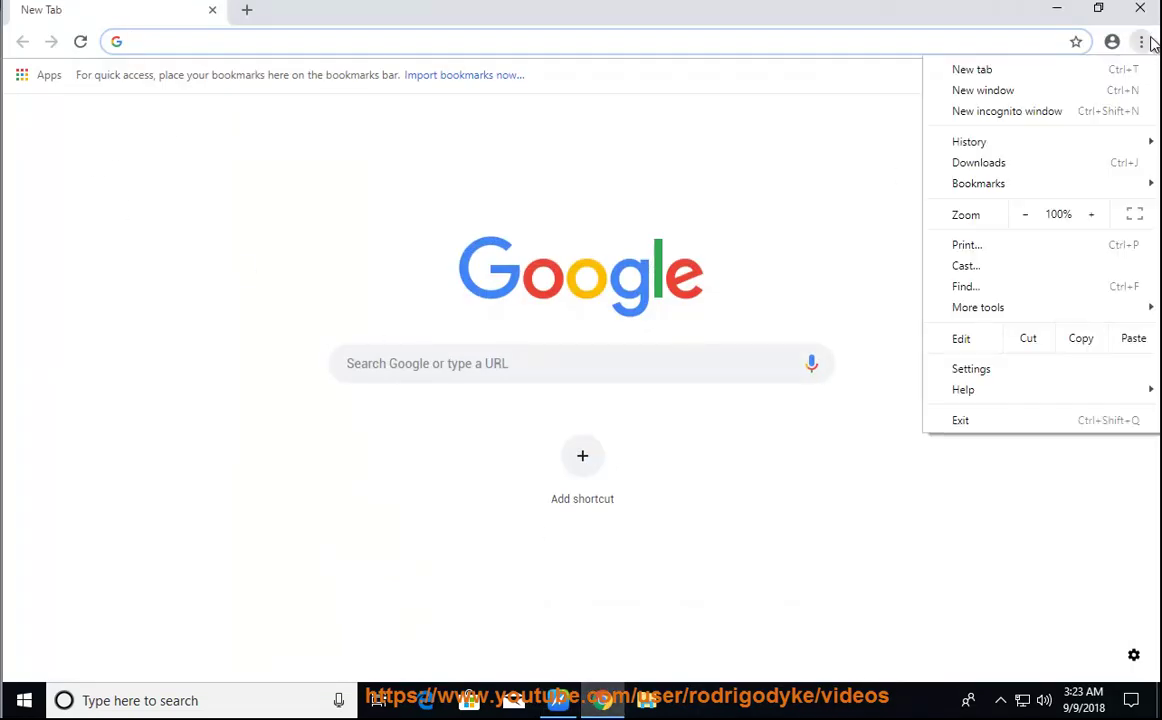
{"action": "left_click", "coordinate": [1032, 368]}
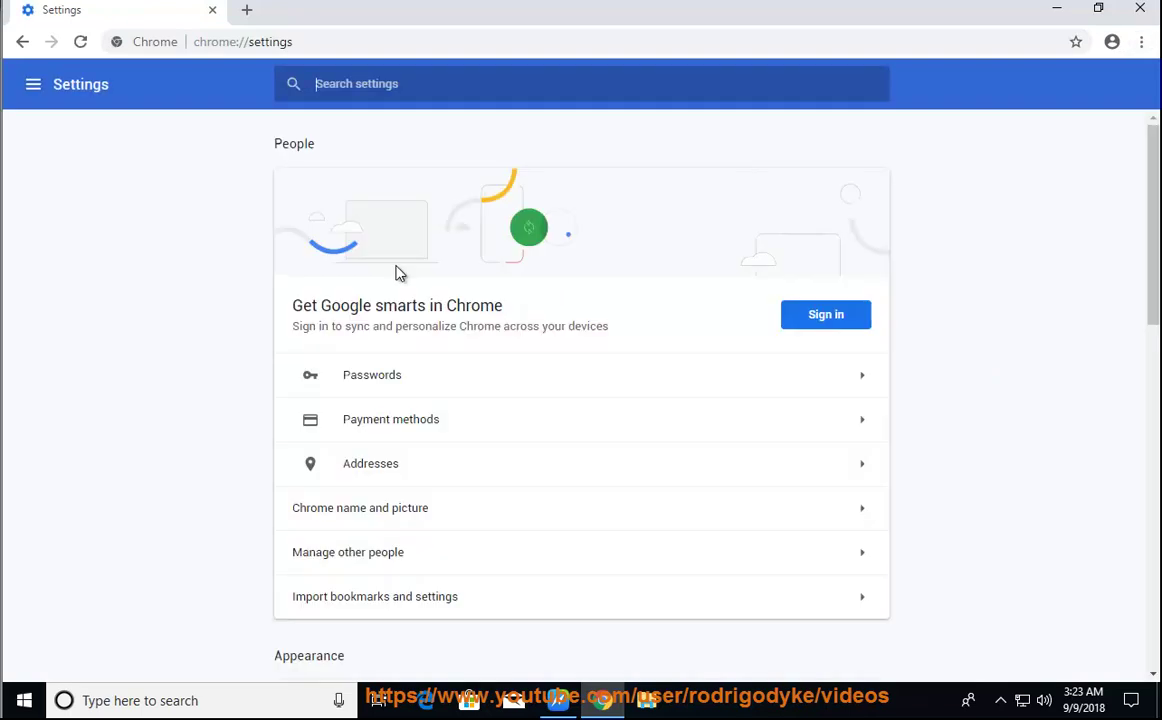
{"action": "right_click", "coordinate": [325, 84]}
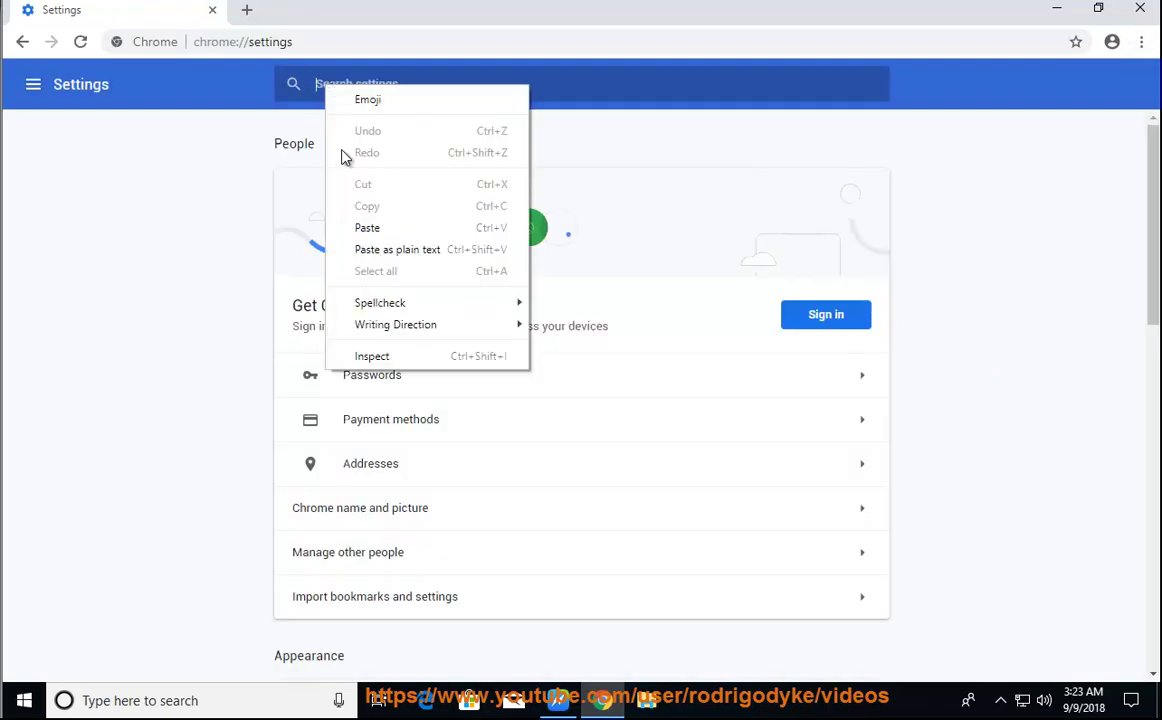
{"action": "left_click", "coordinate": [352, 229]}
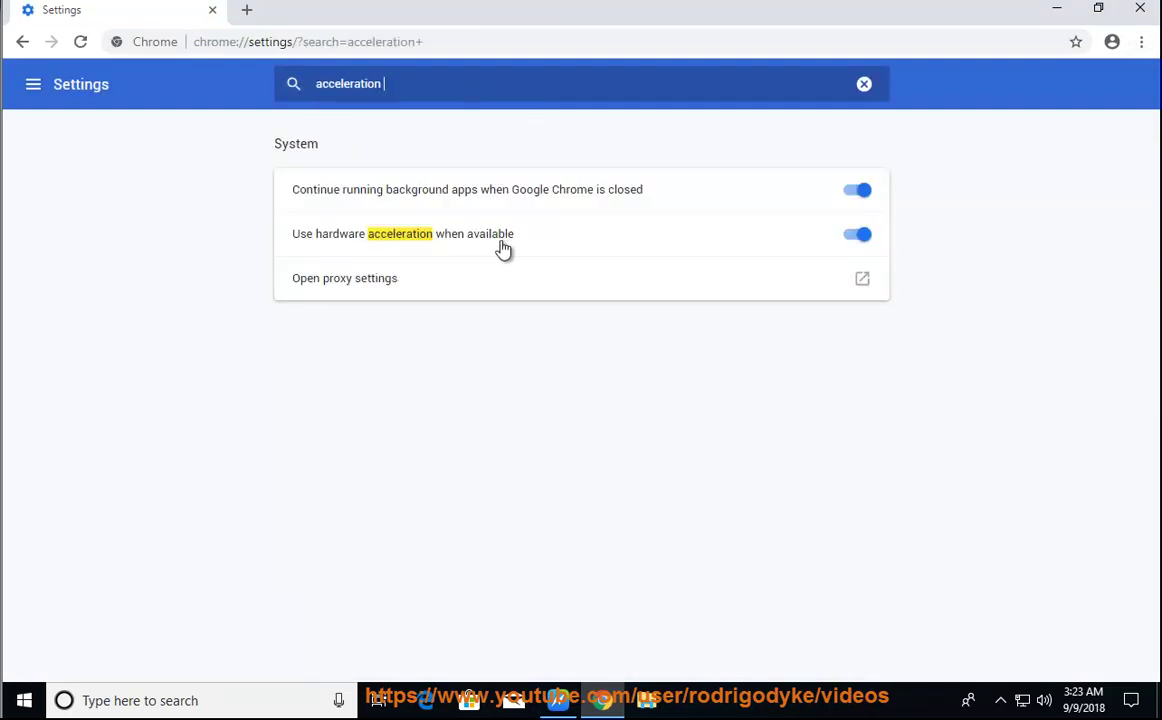
Turn 'Use hardware acceleration' off and back on, then return to the guide.
{"action": "left_click", "coordinate": [860, 236]}
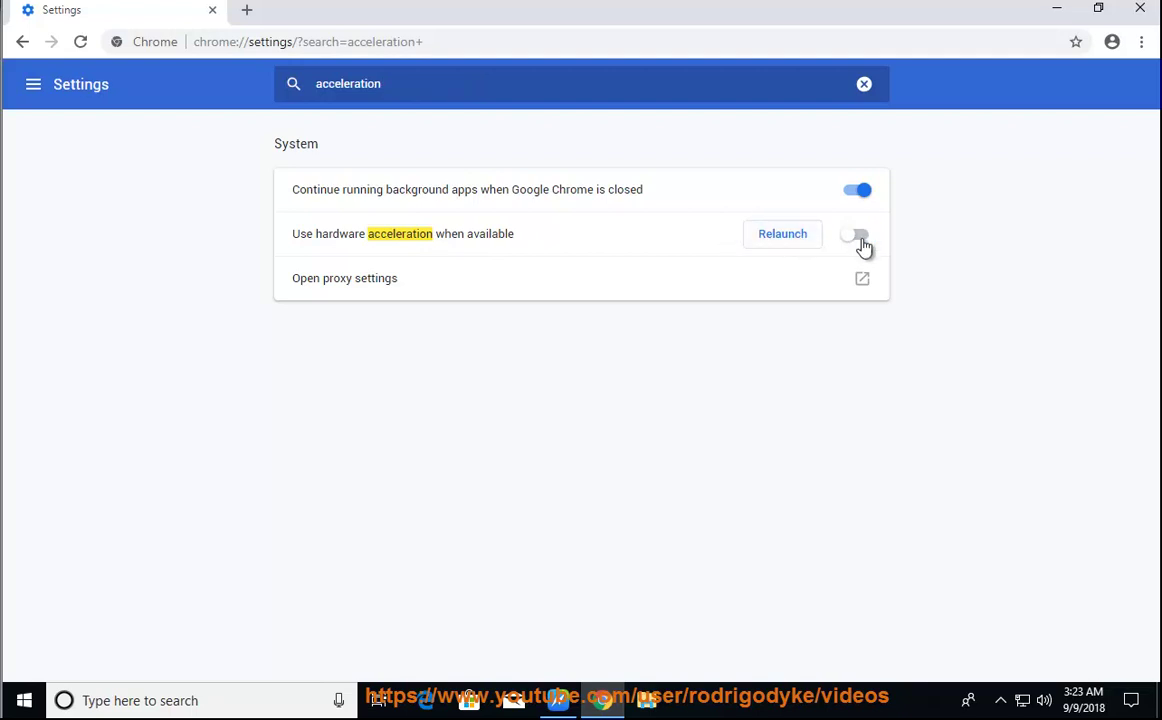
{"action": "left_click", "coordinate": [866, 248]}
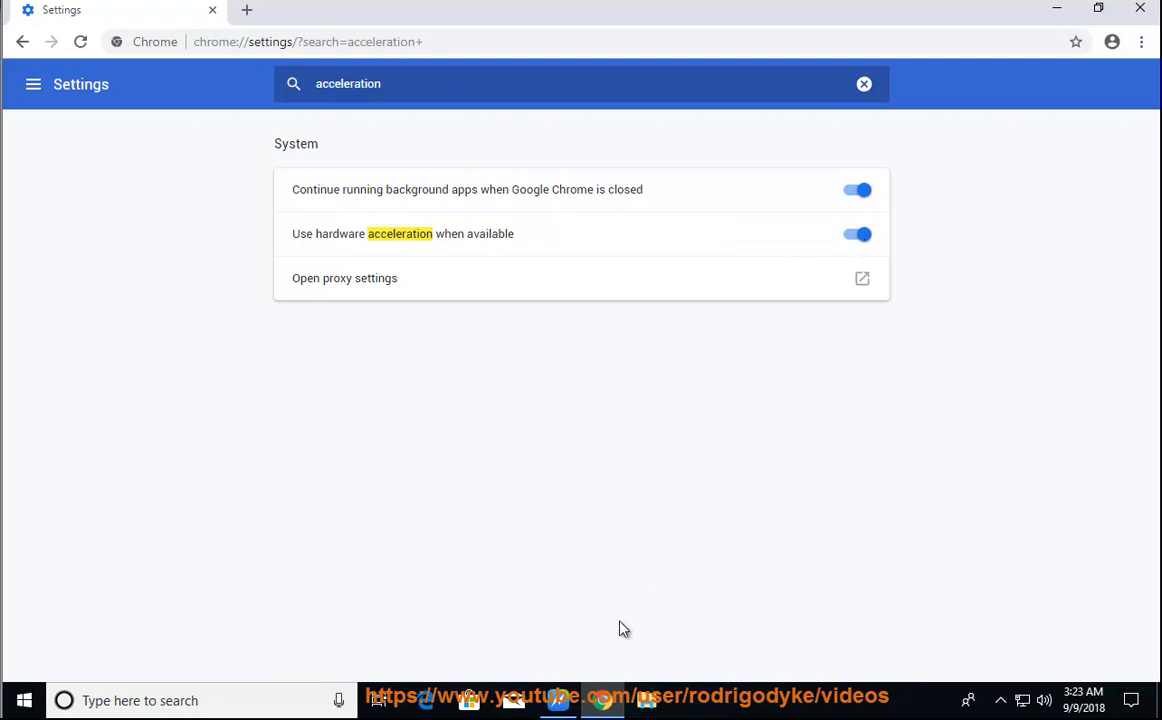
{"action": "left_click", "coordinate": [558, 700]}
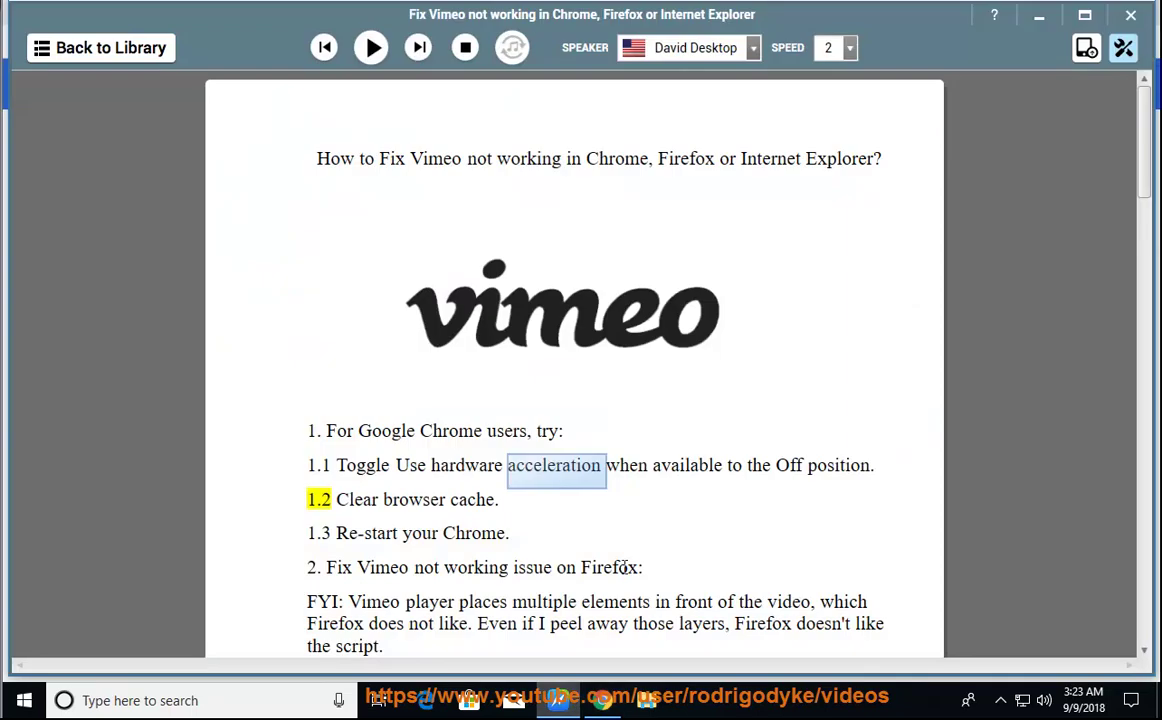
Read steps 1.2–1.3 aloud, pause, and select the word 'cache' in line 1.2.
{"action": "left_click", "coordinate": [365, 52]}
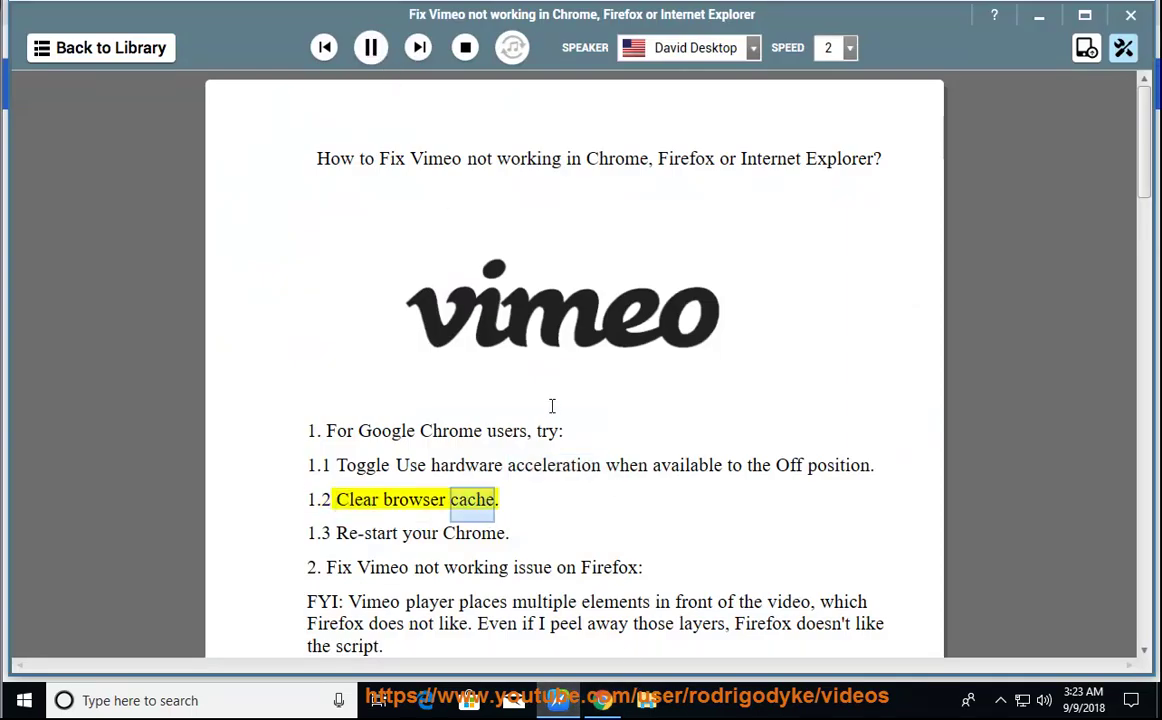
{"action": "left_click", "coordinate": [372, 50]}
{"action": "left_click_drag", "start_coordinate": [496, 500], "coordinate": [355, 500]}
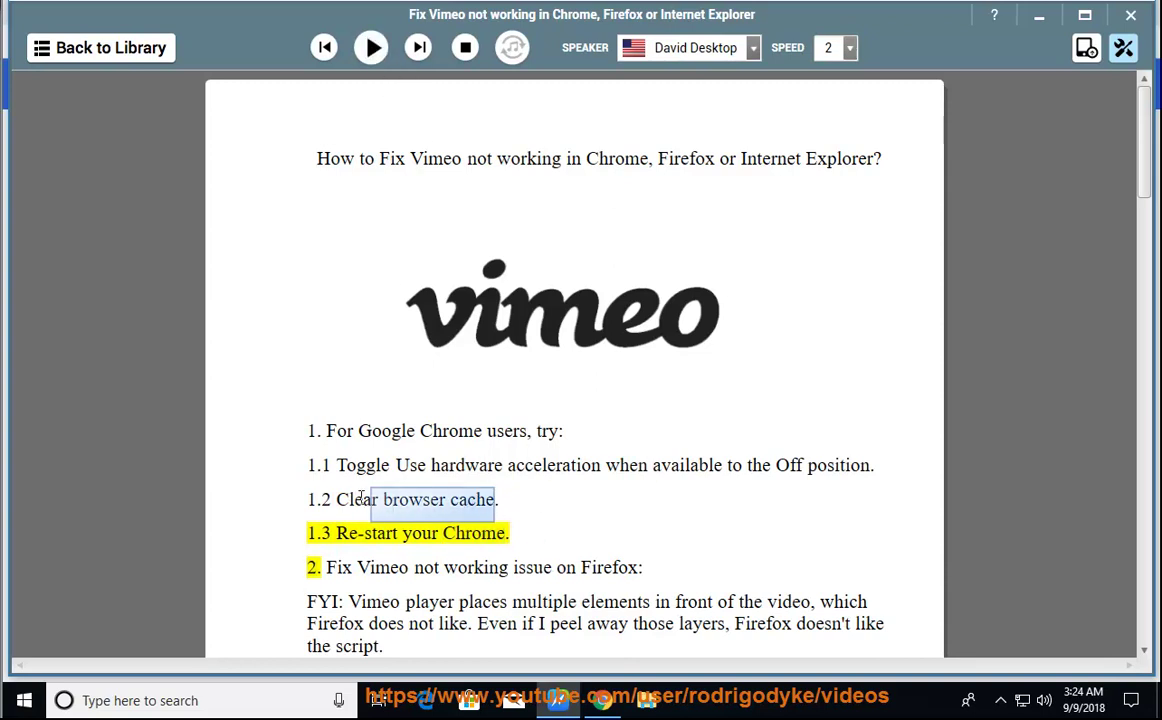
{"action": "double_click", "coordinate": [474, 500]}
{"action": "right_click", "coordinate": [474, 500]}
Copy 'cache' and search Chrome's settings for it instead of 'acceleration'.
{"action": "left_click", "coordinate": [530, 424]}
{"action": "left_click", "coordinate": [602, 700]}
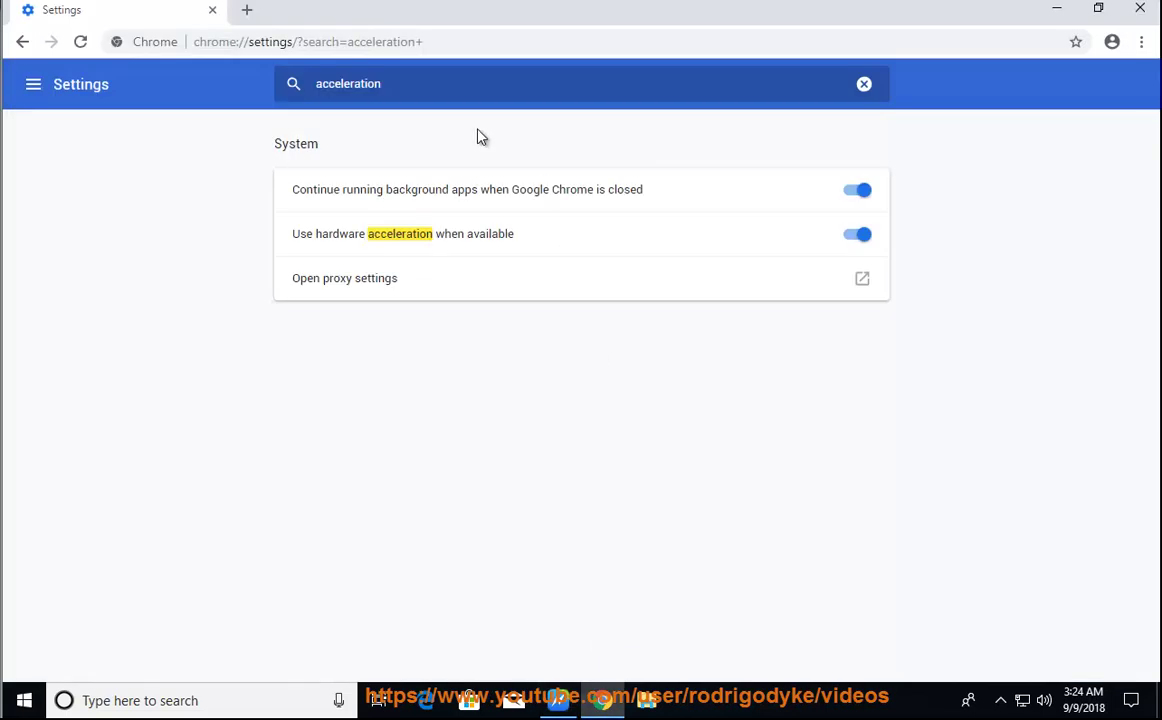
{"action": "left_click", "coordinate": [866, 86]}
{"action": "right_click", "coordinate": [711, 93]}
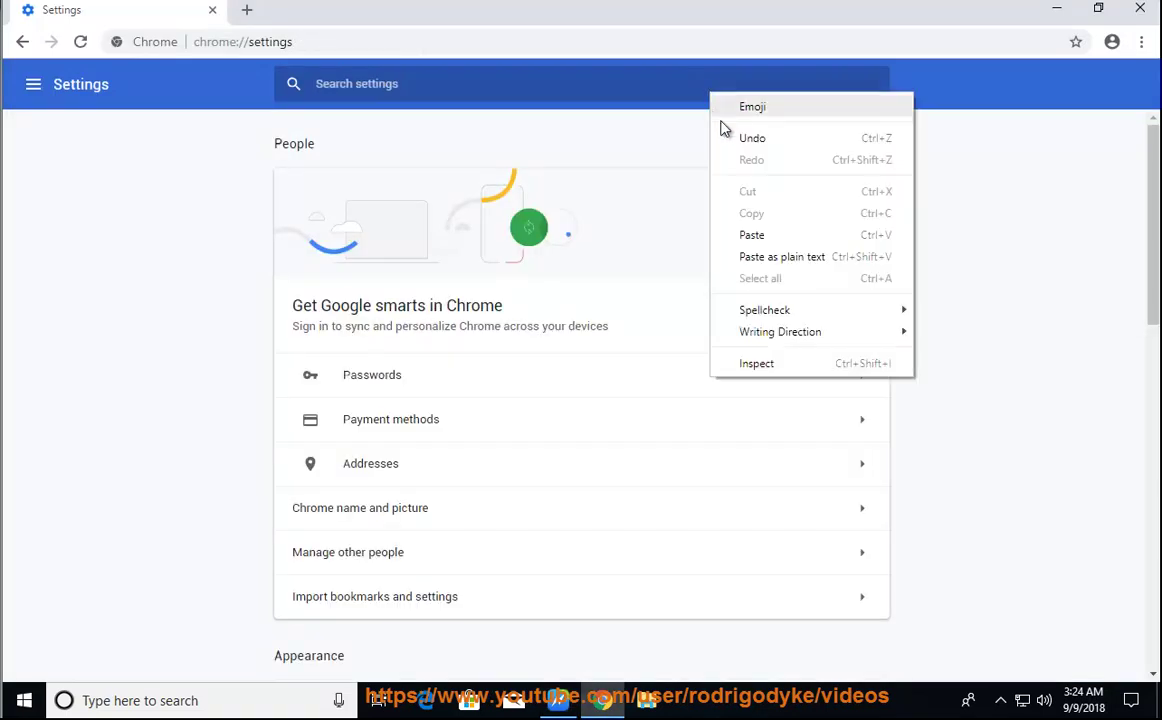
{"action": "left_click", "coordinate": [747, 233]}
Review the Clear browsing data options, cancel without clearing, and return to the guide.
{"action": "scroll", "coordinate": [600, 450], "scroll_direction": "down", "scroll_amount": 3}
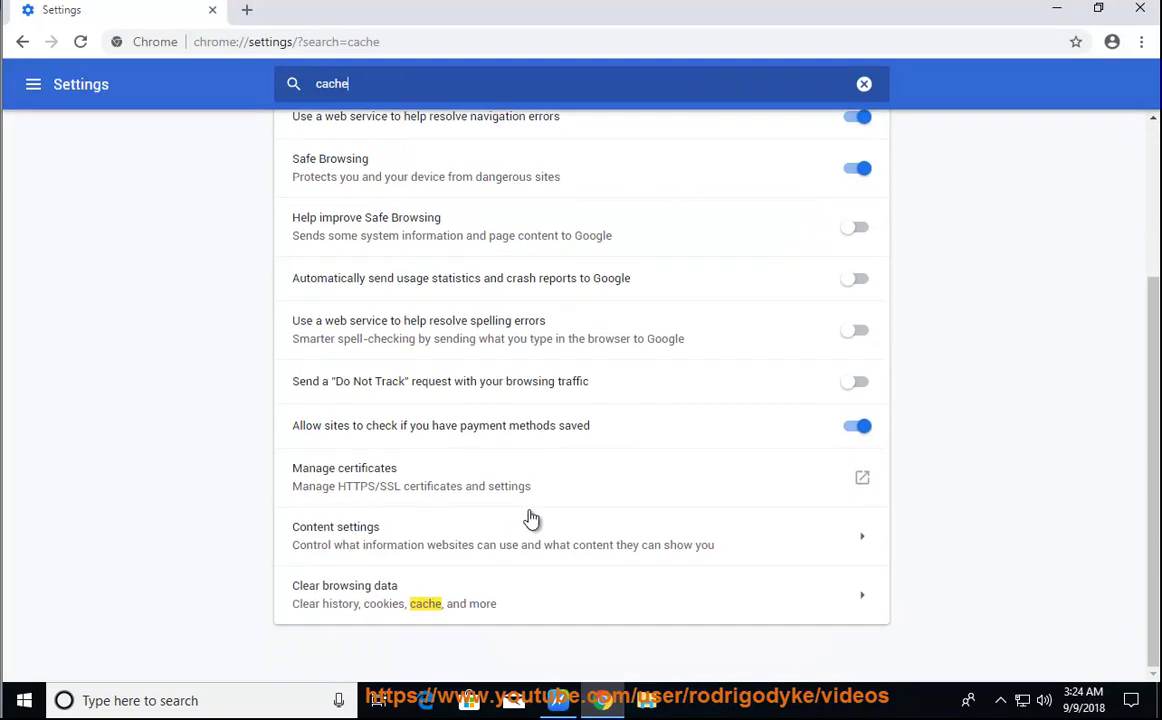
{"action": "left_click", "coordinate": [477, 605]}
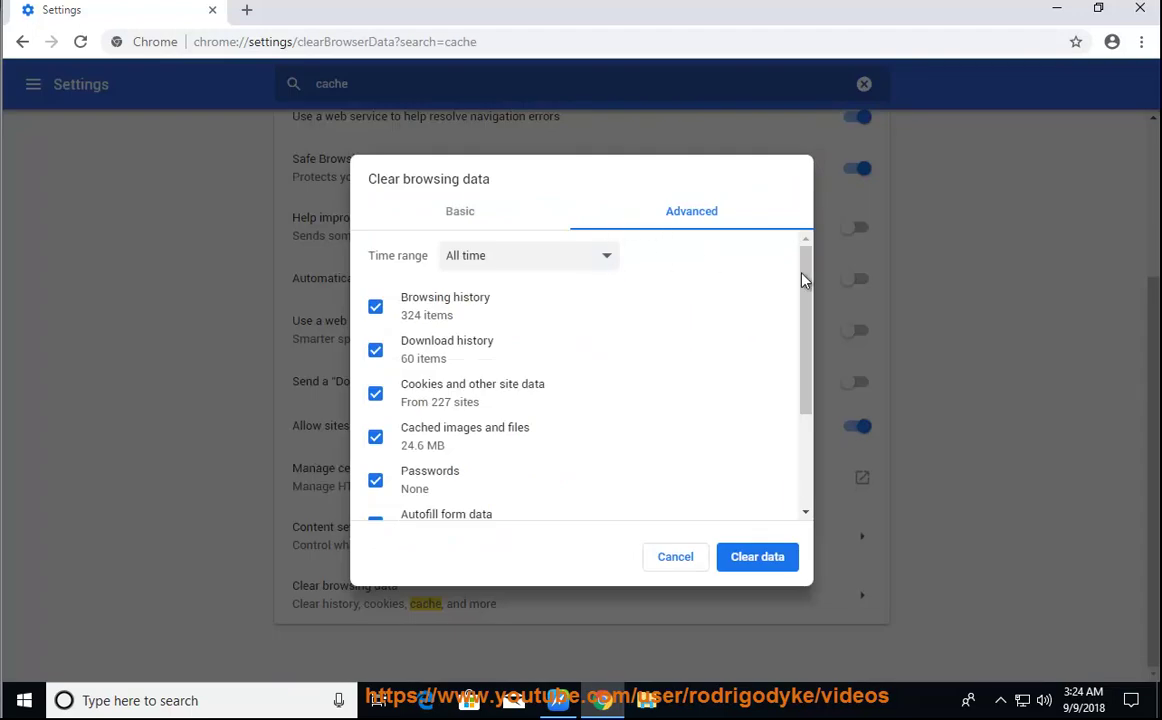
{"action": "left_click_drag", "start_coordinate": [801, 276], "coordinate": [794, 366]}
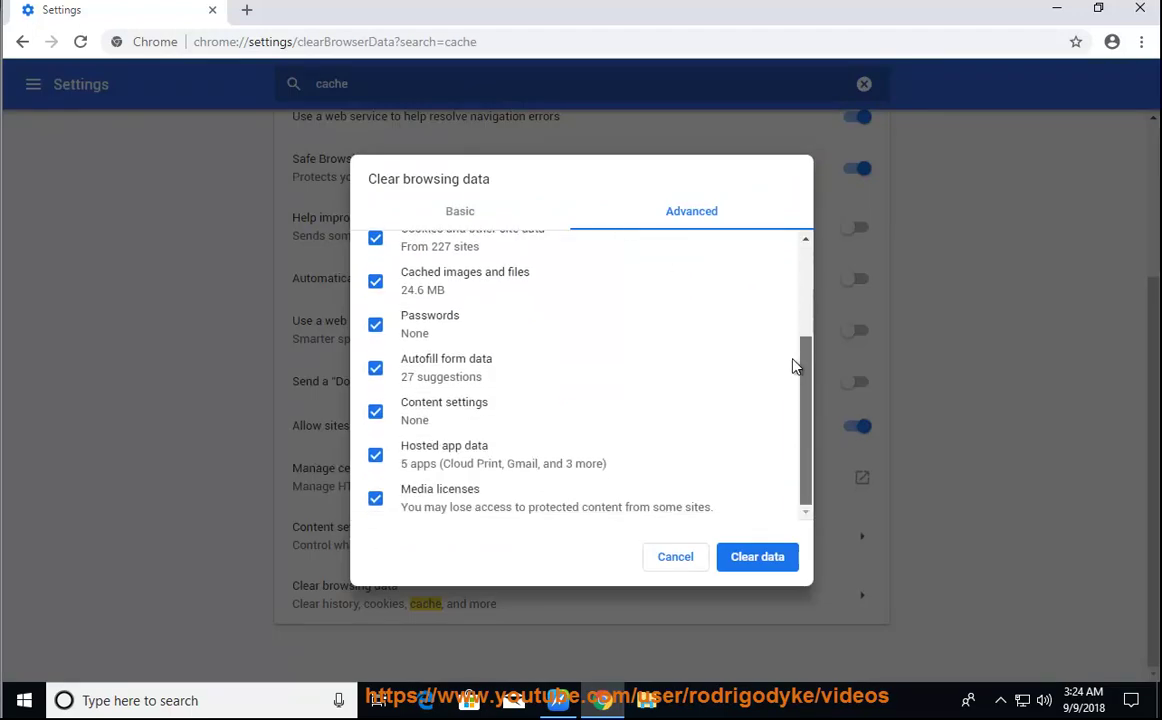
{"action": "left_click", "coordinate": [690, 557]}
{"action": "left_click", "coordinate": [557, 698]}
{"action": "left_click", "coordinate": [568, 545]}
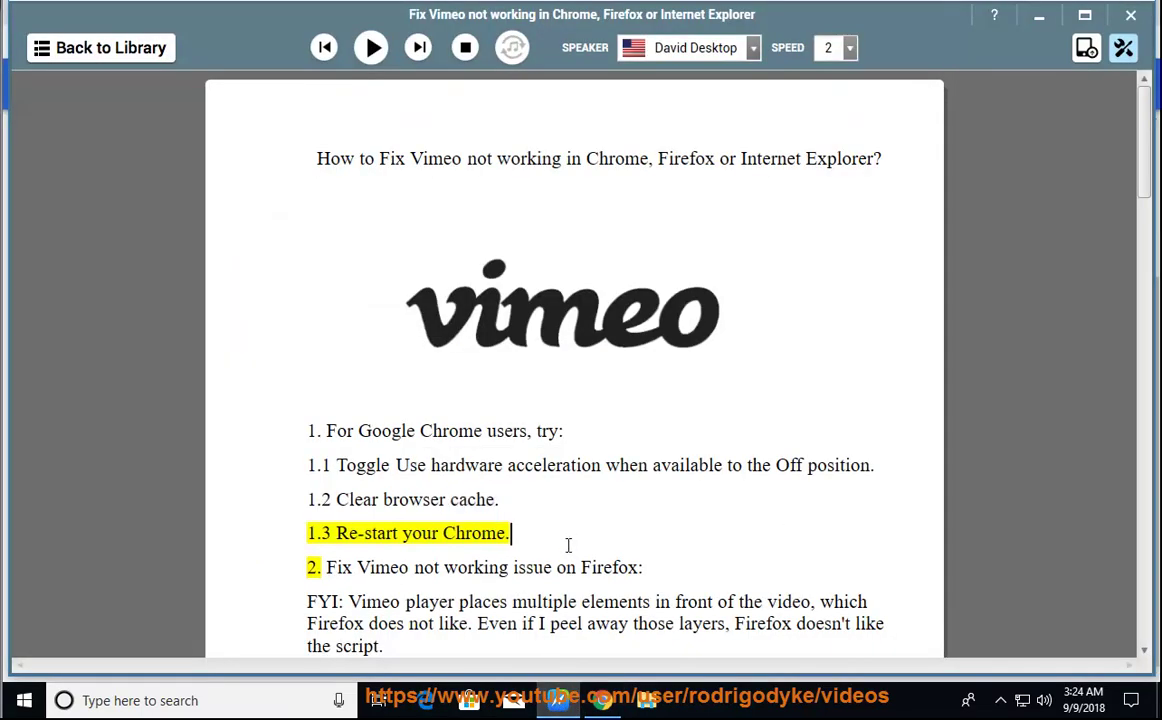
Read the Firefox fixes aloud through step 2.3, pause, and select step 2.1's text.
{"action": "left_click", "coordinate": [371, 47]}
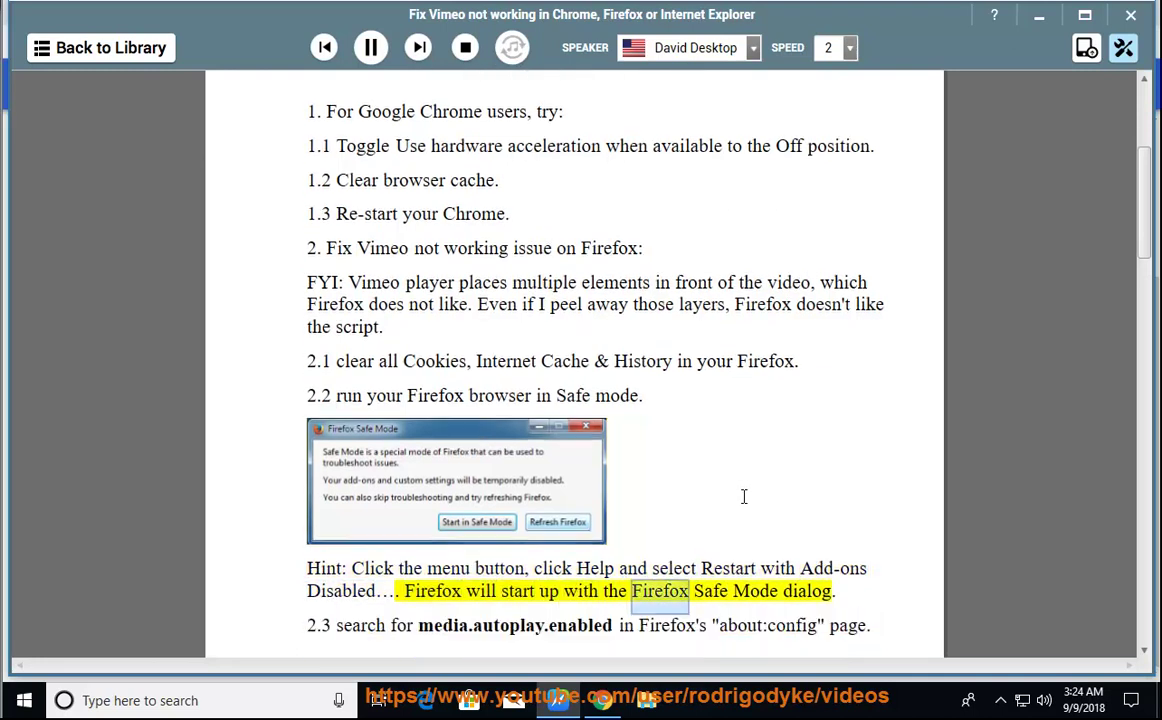
{"action": "left_click", "coordinate": [370, 48]}
{"action": "left_click_drag", "start_coordinate": [404, 364], "coordinate": [775, 368]}
Close Chrome, launch Firefox and go to Options > Privacy & Security.
{"action": "left_click", "coordinate": [1038, 22]}
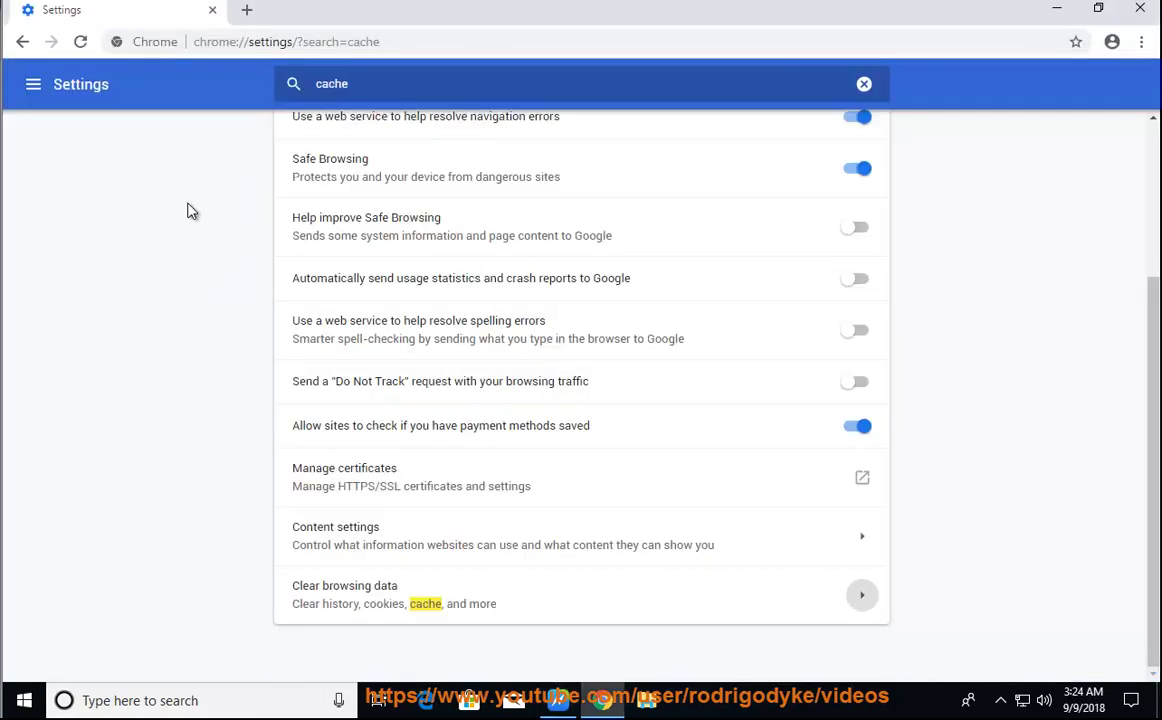
{"action": "left_click", "coordinate": [1140, 8]}
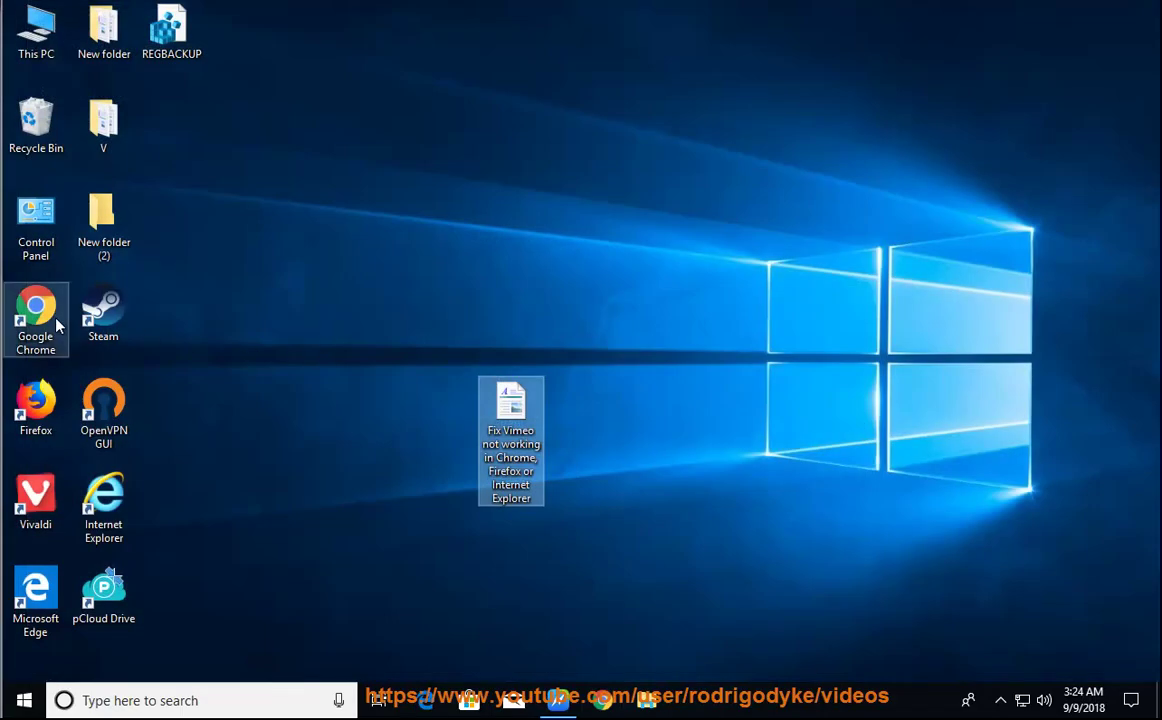
{"action": "double_click", "coordinate": [35, 400]}
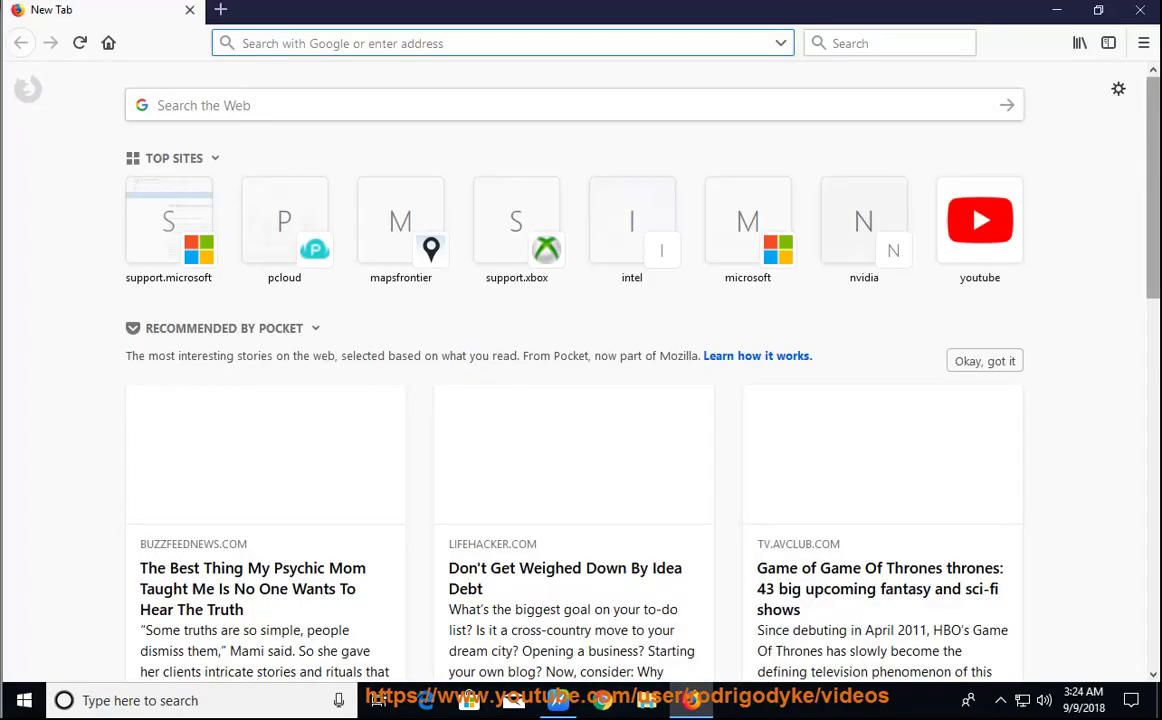
{"action": "left_click", "coordinate": [1143, 42]}
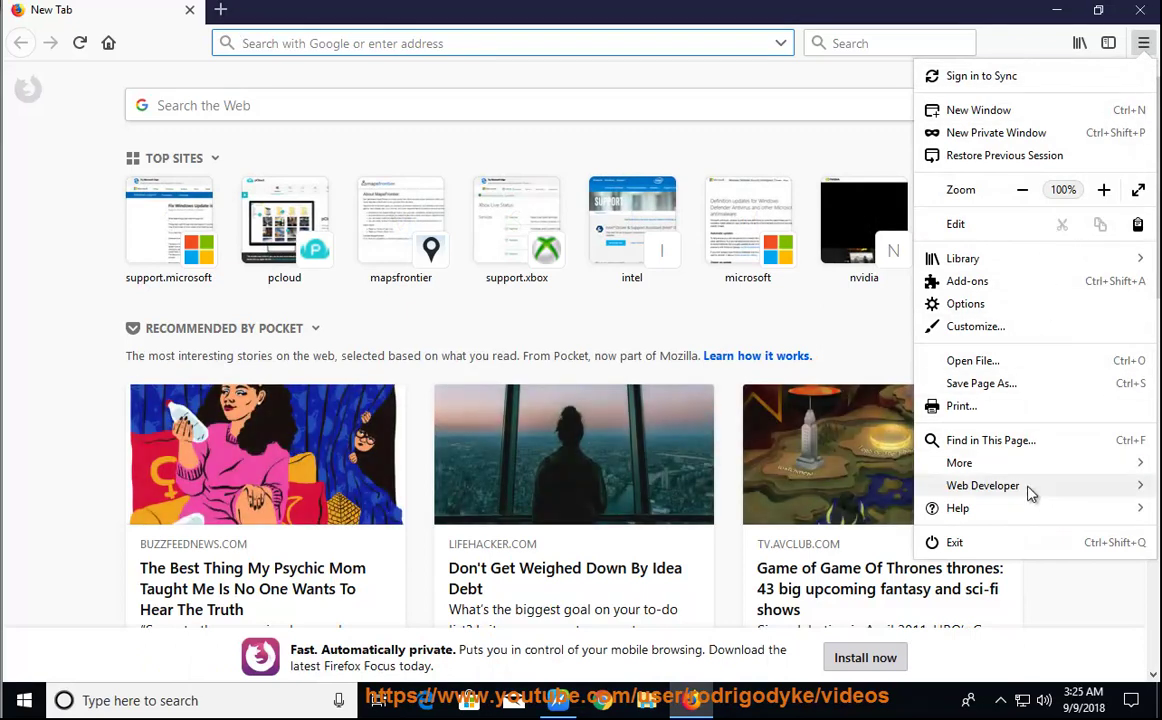
{"action": "left_click", "coordinate": [1010, 306]}
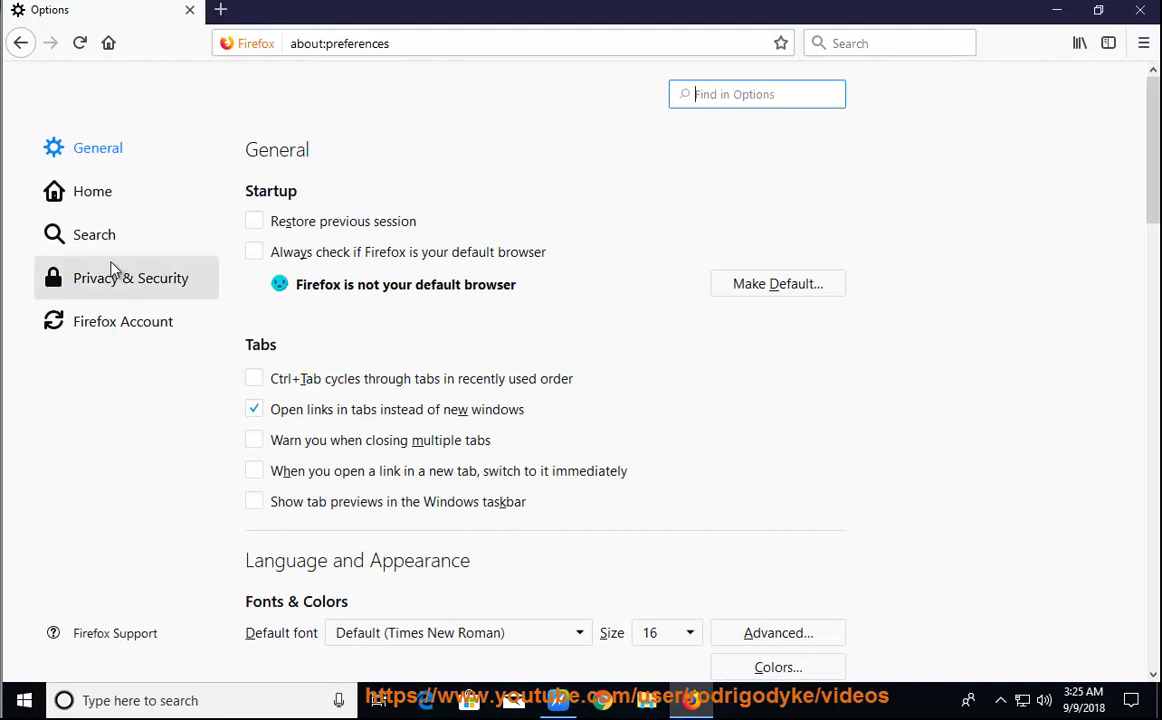
{"action": "left_click", "coordinate": [112, 286]}
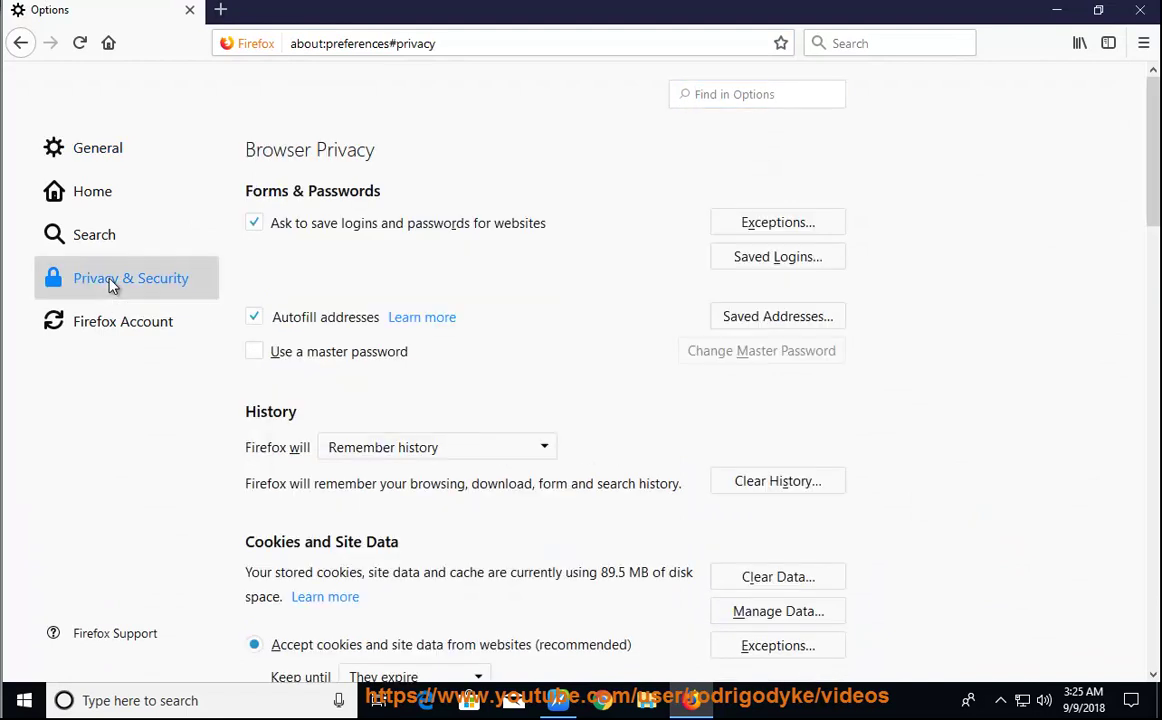
Clear history for Everything, including offline website data and site preferences.
{"action": "left_click", "coordinate": [797, 496]}
{"action": "left_click", "coordinate": [740, 358]}
{"action": "scroll", "coordinate": [672, 430], "scroll_direction": "down", "scroll_amount": 1}
{"action": "scroll", "coordinate": [672, 430], "scroll_direction": "down", "scroll_amount": 1}
{"action": "left_click", "coordinate": [641, 450]}
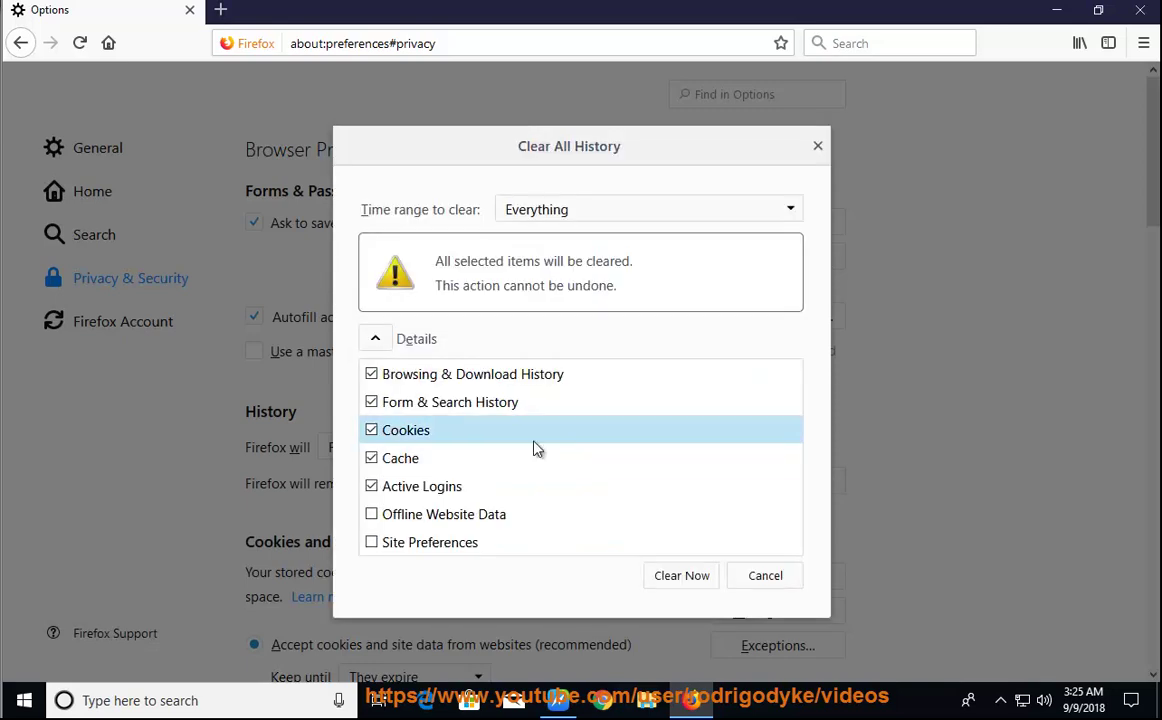
{"action": "left_click", "coordinate": [421, 515]}
{"action": "left_click", "coordinate": [424, 542]}
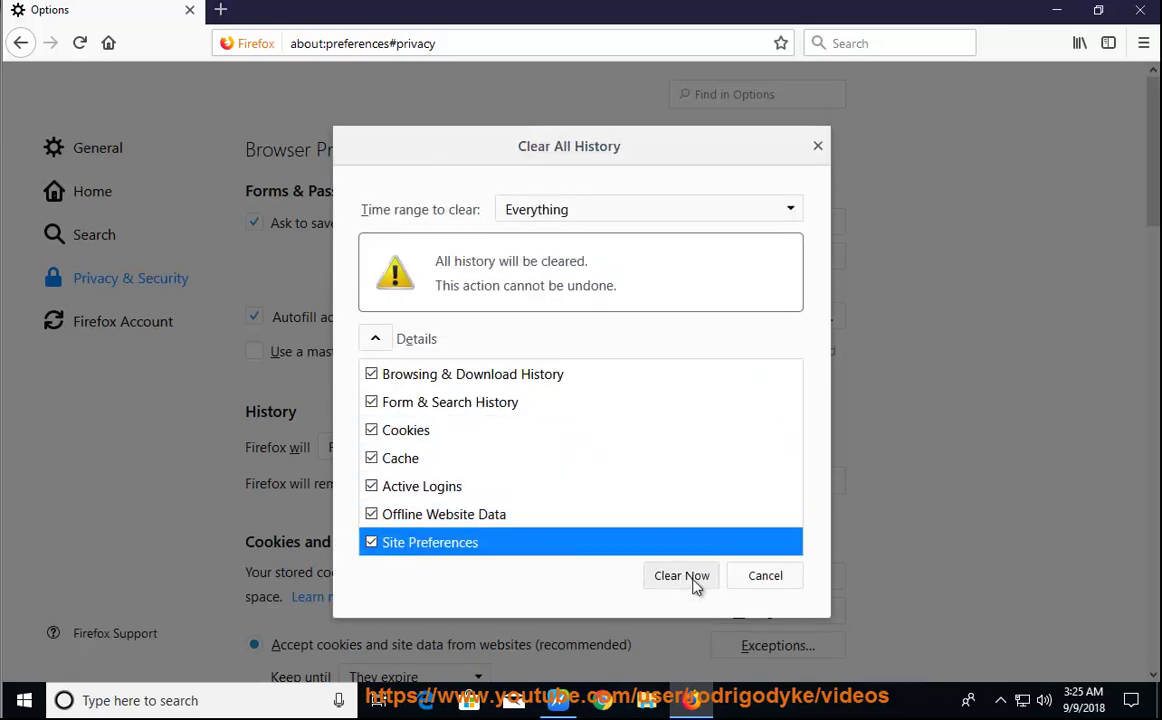
{"action": "left_click", "coordinate": [697, 584]}
Mark the Safe mode step and its hint line in the guide.
{"action": "left_click", "coordinate": [575, 690]}
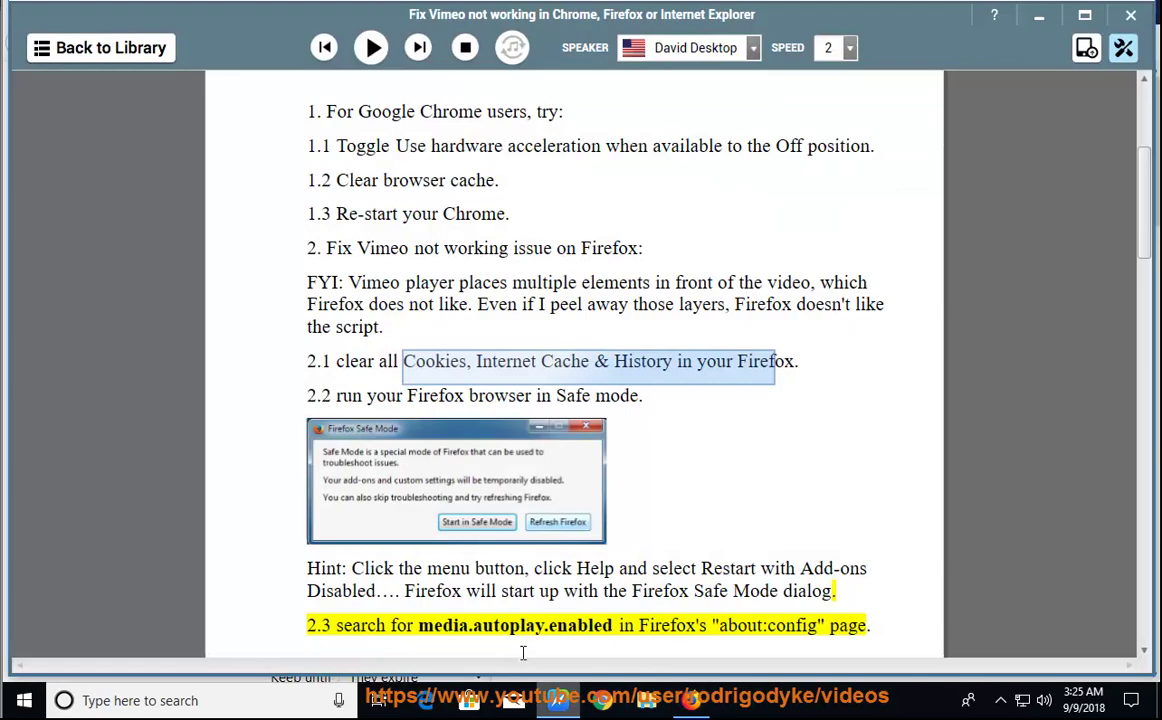
{"action": "left_click", "coordinate": [528, 394]}
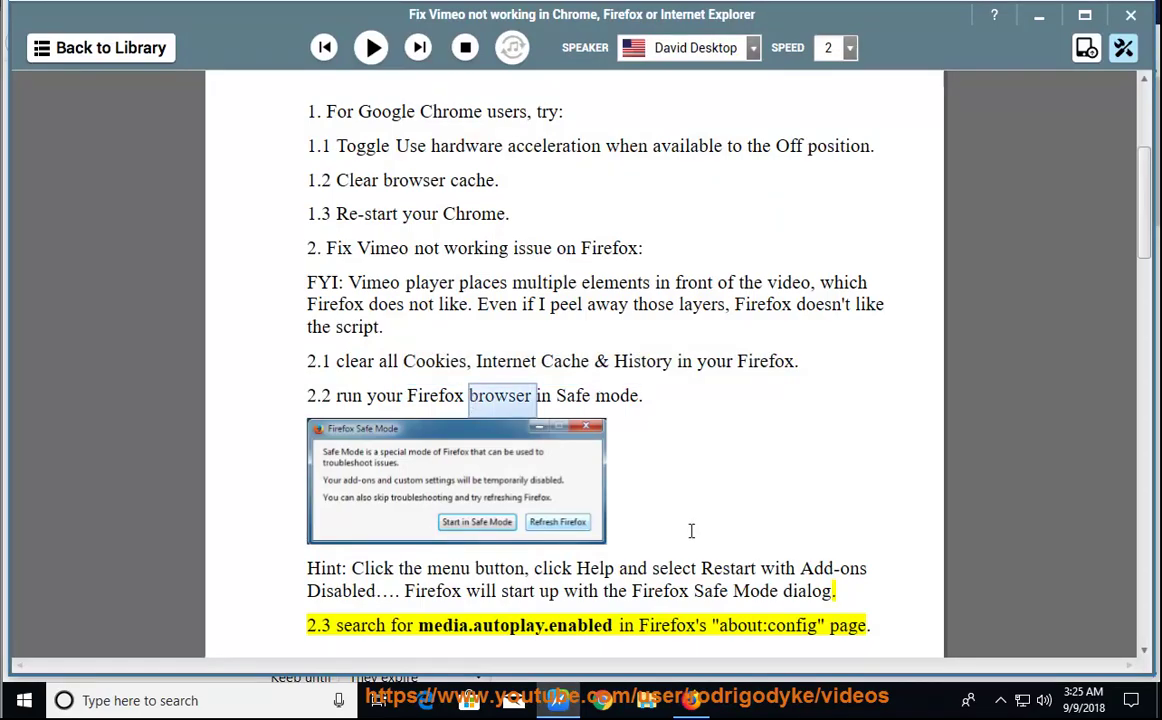
{"action": "left_click", "coordinate": [443, 577]}
Restart Firefox with add-ons disabled and start it in Safe Mode.
{"action": "left_click", "coordinate": [697, 690]}
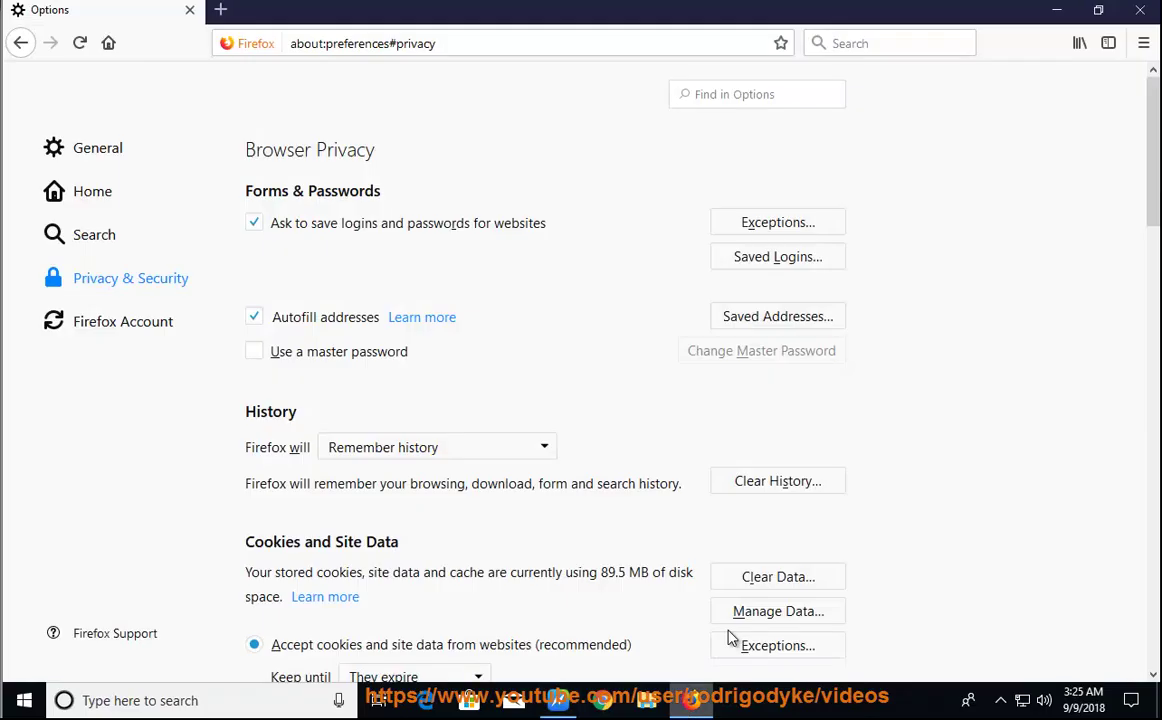
{"action": "left_click", "coordinate": [1143, 43]}
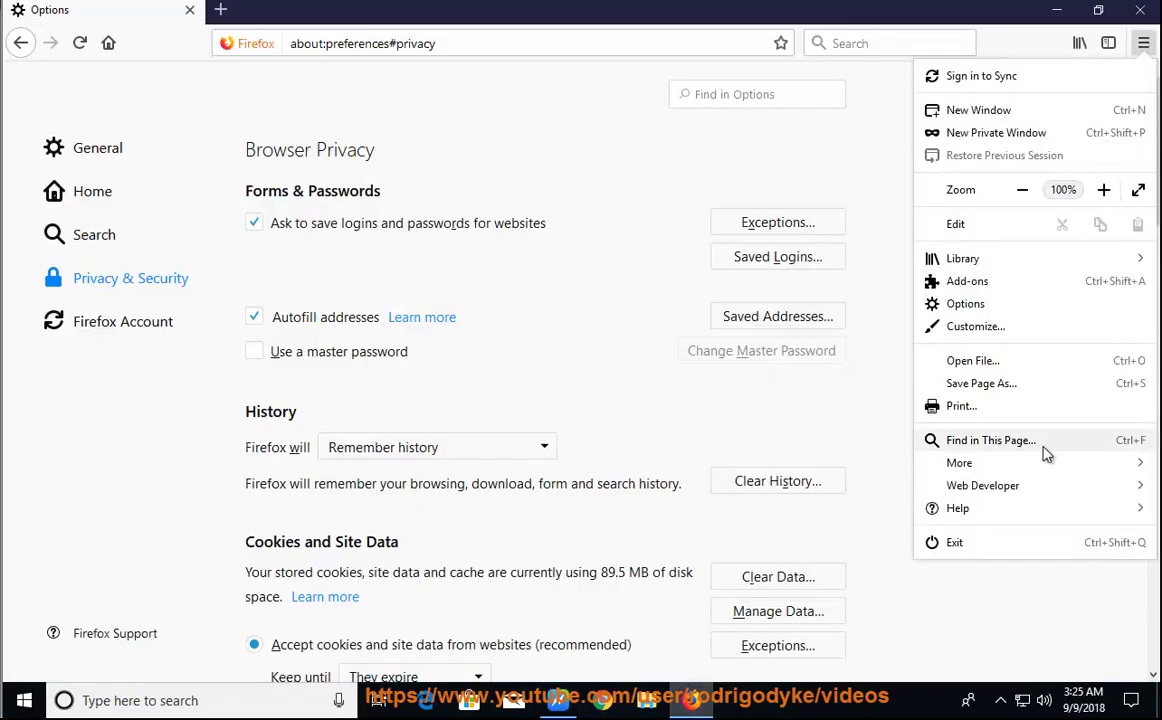
{"action": "left_click", "coordinate": [1034, 515]}
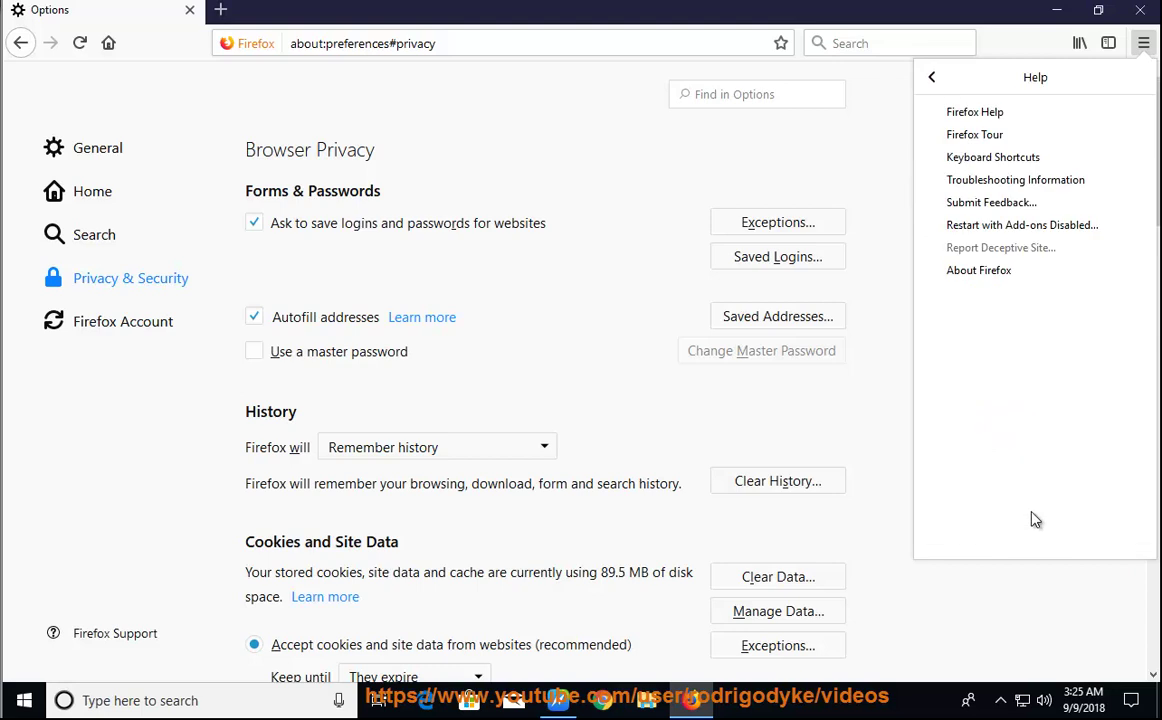
{"action": "left_click", "coordinate": [1029, 226]}
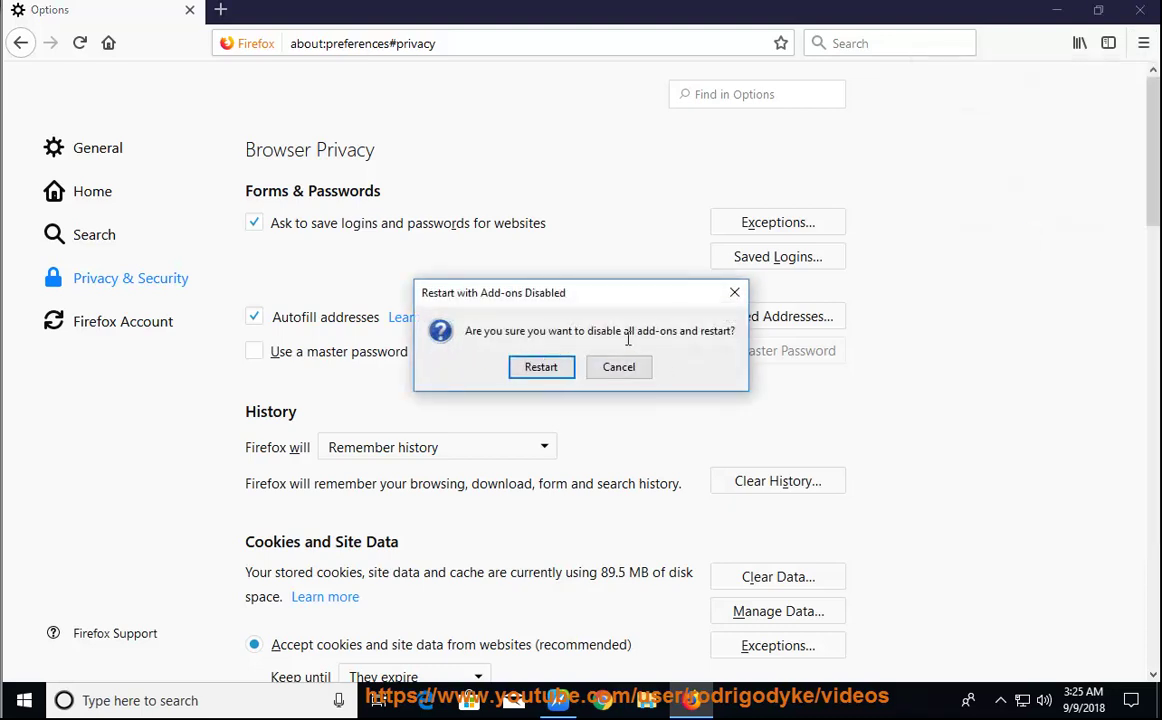
{"action": "left_click", "coordinate": [539, 370]}
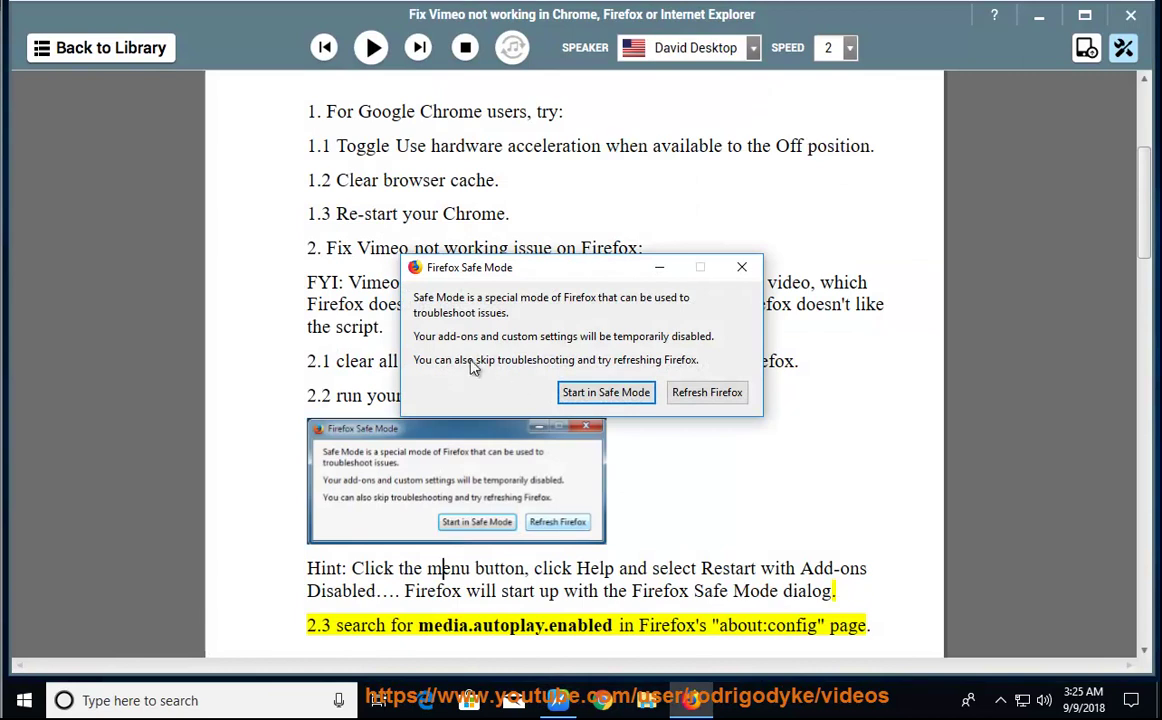
{"action": "left_click", "coordinate": [604, 392]}
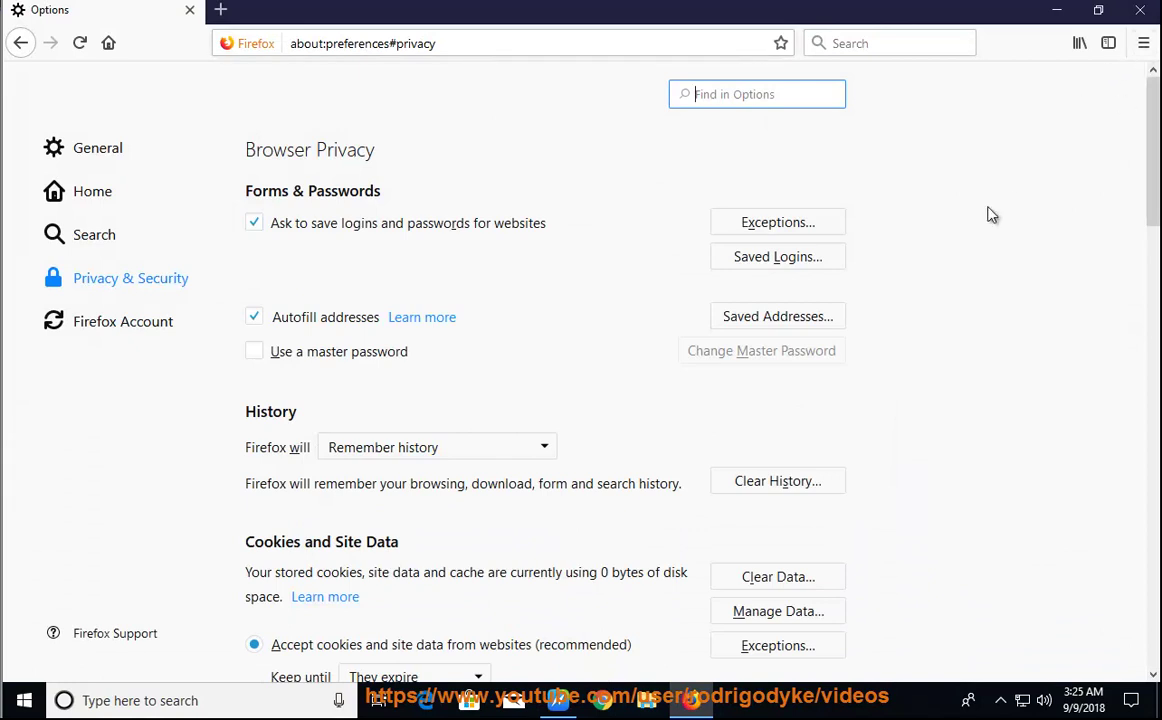
Read on through the New Boolean instruction, pause, and select 'about:config' in the guide.
{"action": "left_click", "coordinate": [220, 10]}
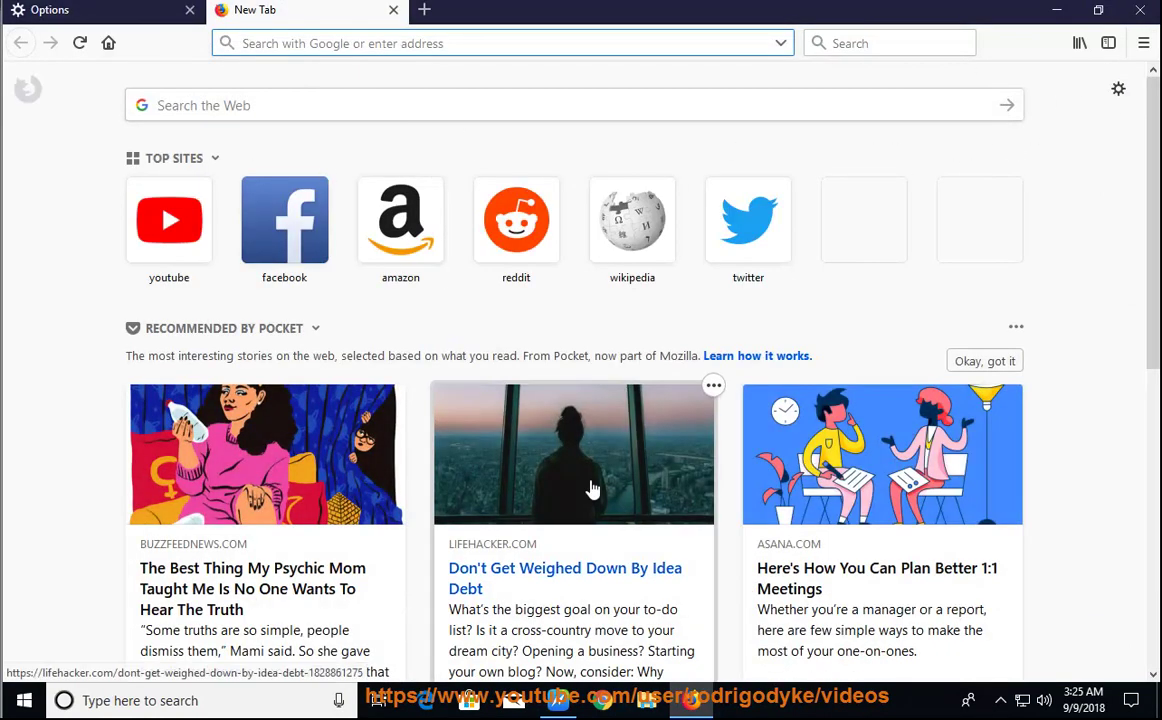
{"action": "left_click", "coordinate": [392, 10]}
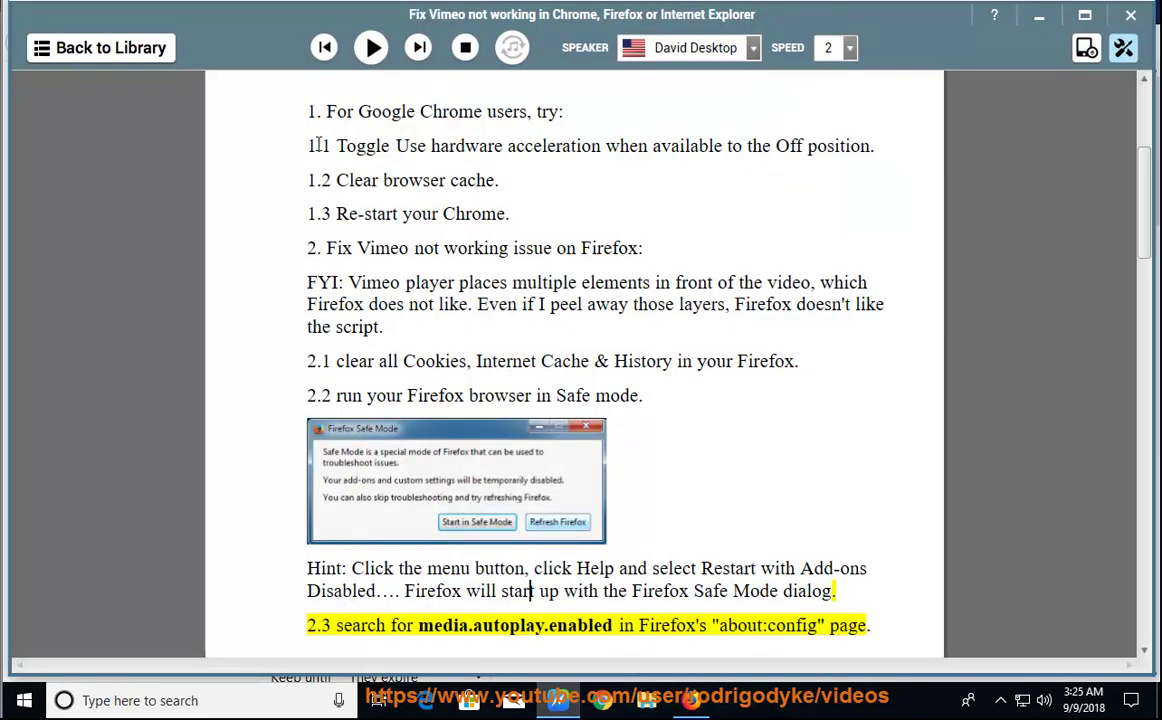
{"action": "left_click", "coordinate": [362, 49]}
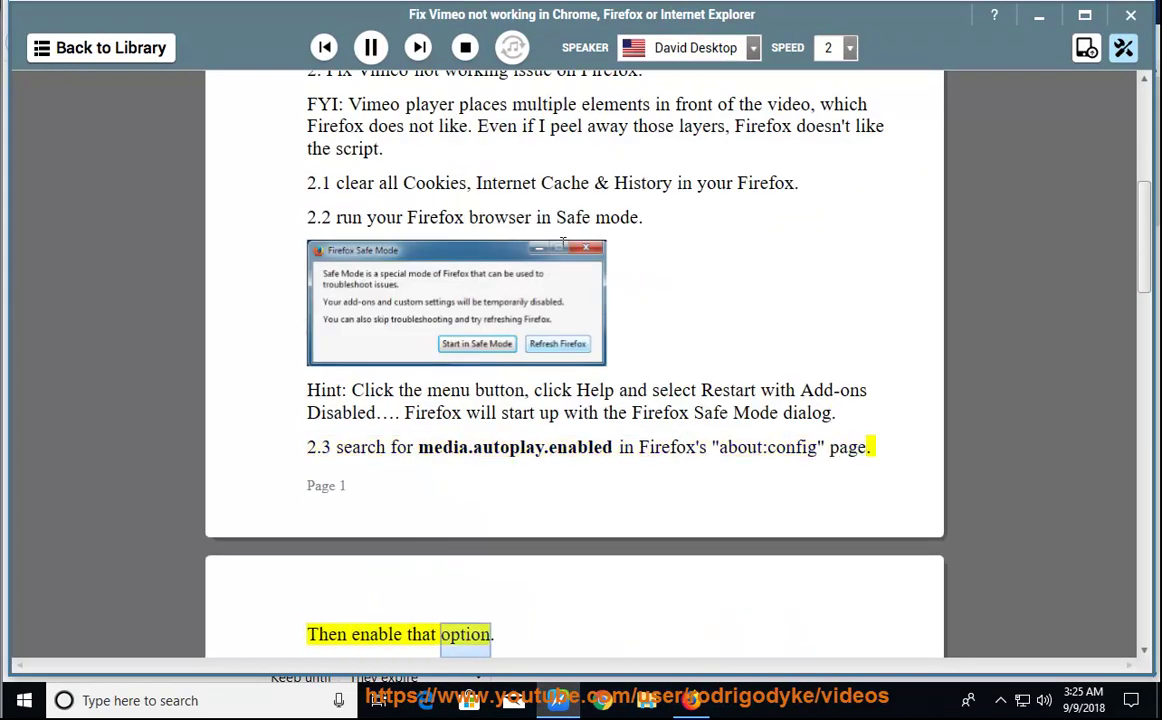
{"action": "left_click", "coordinate": [374, 50]}
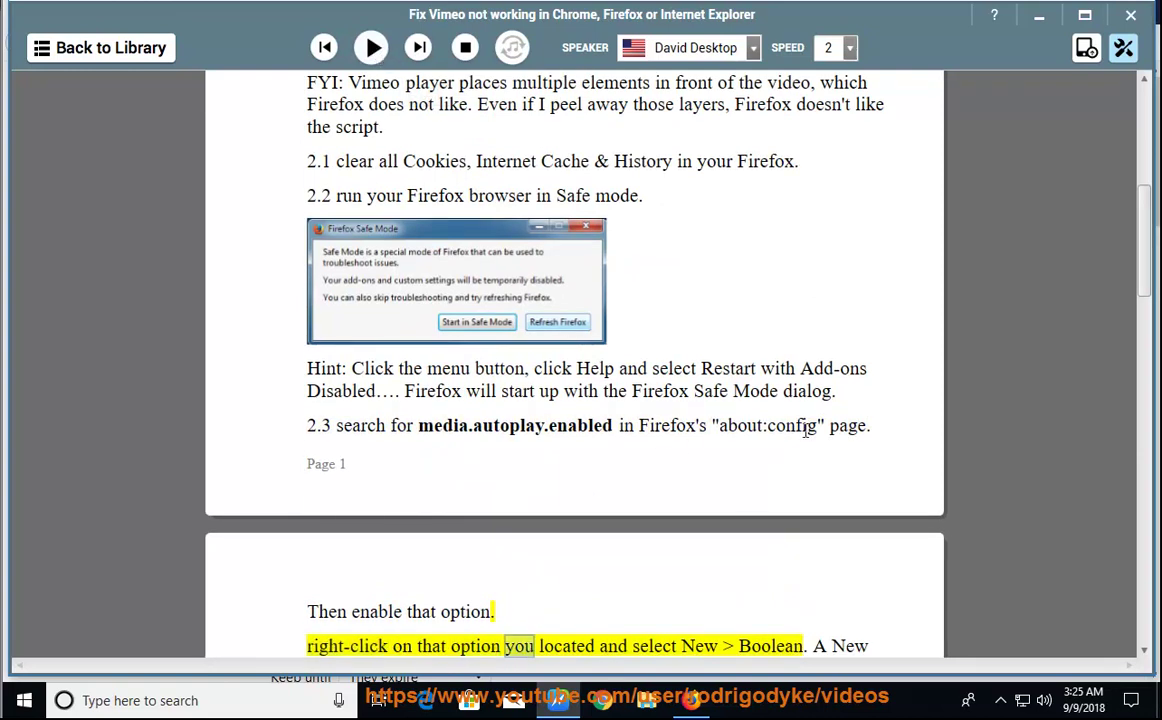
{"action": "left_click_drag", "start_coordinate": [818, 427], "coordinate": [739, 428]}
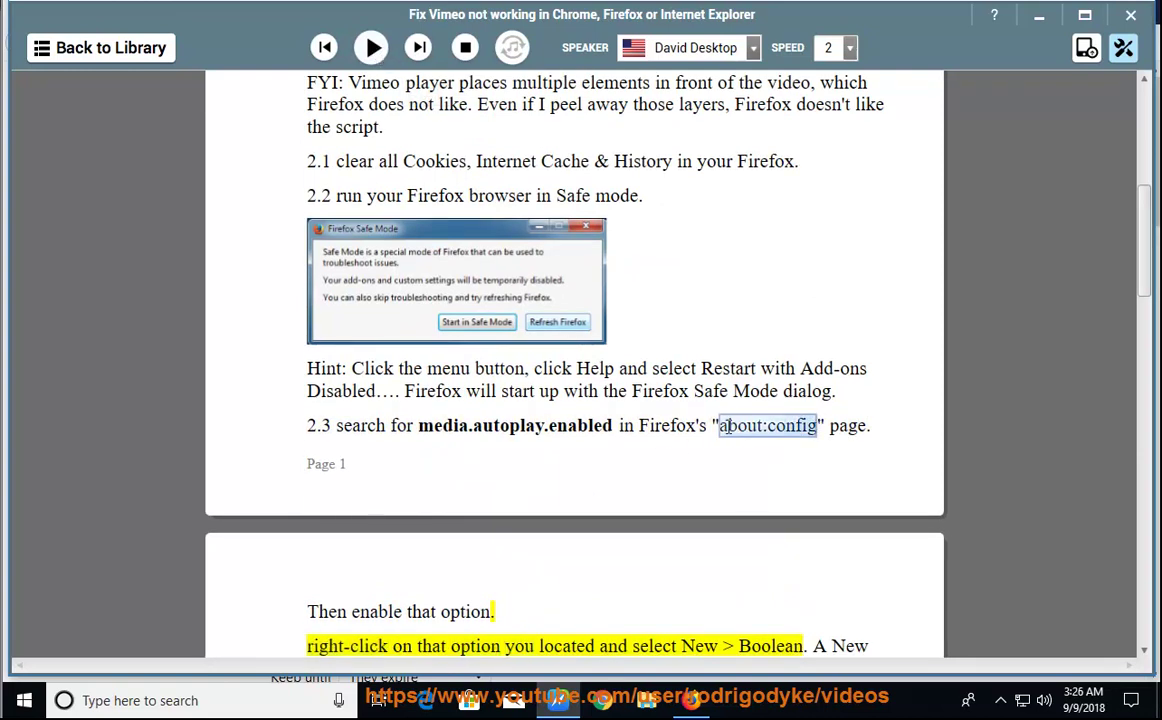
Load about:config in Firefox and accept the risk warning.
{"action": "right_click", "coordinate": [728, 427]}
{"action": "left_click", "coordinate": [778, 492]}
{"action": "left_click", "coordinate": [691, 700]}
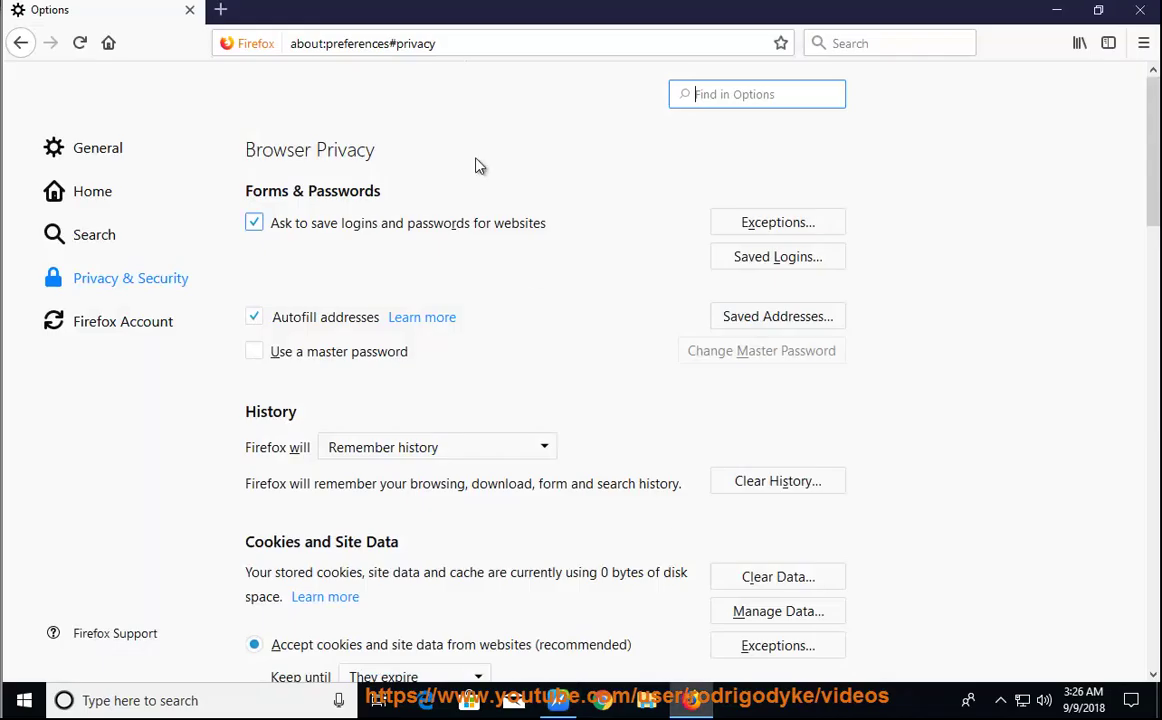
{"action": "left_click", "coordinate": [449, 44]}
{"action": "key", "text": "ctrl+v"}
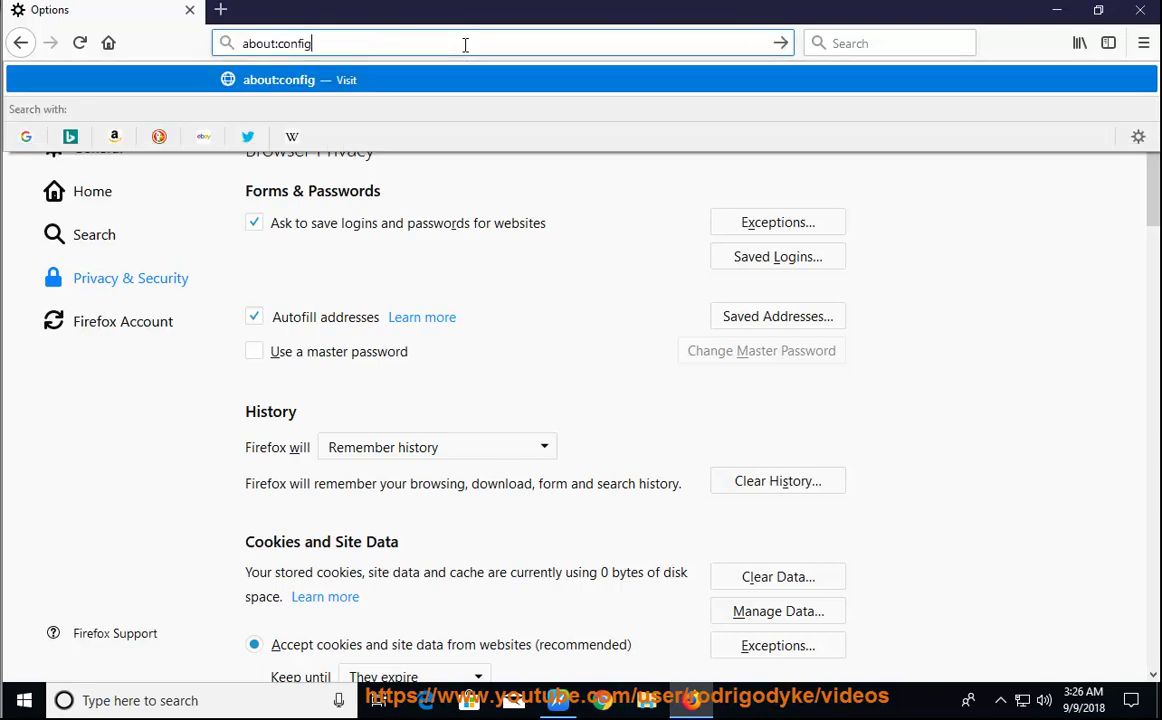
{"action": "key", "text": "Return"}
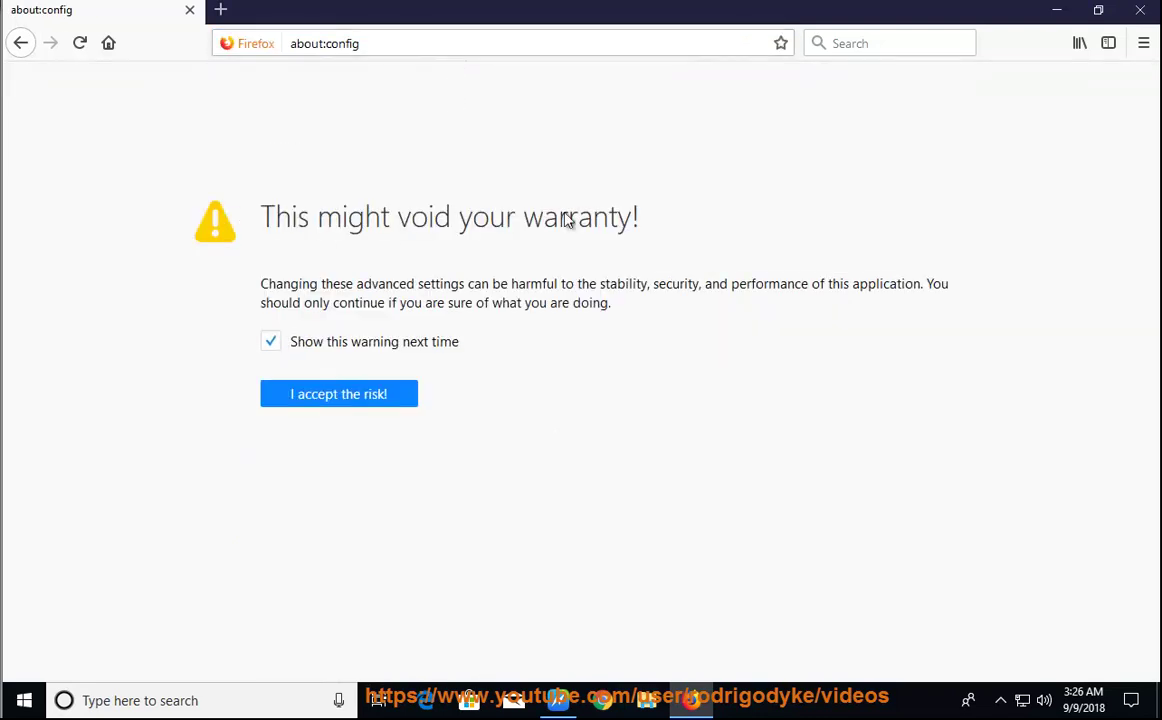
{"action": "left_click", "coordinate": [363, 405]}
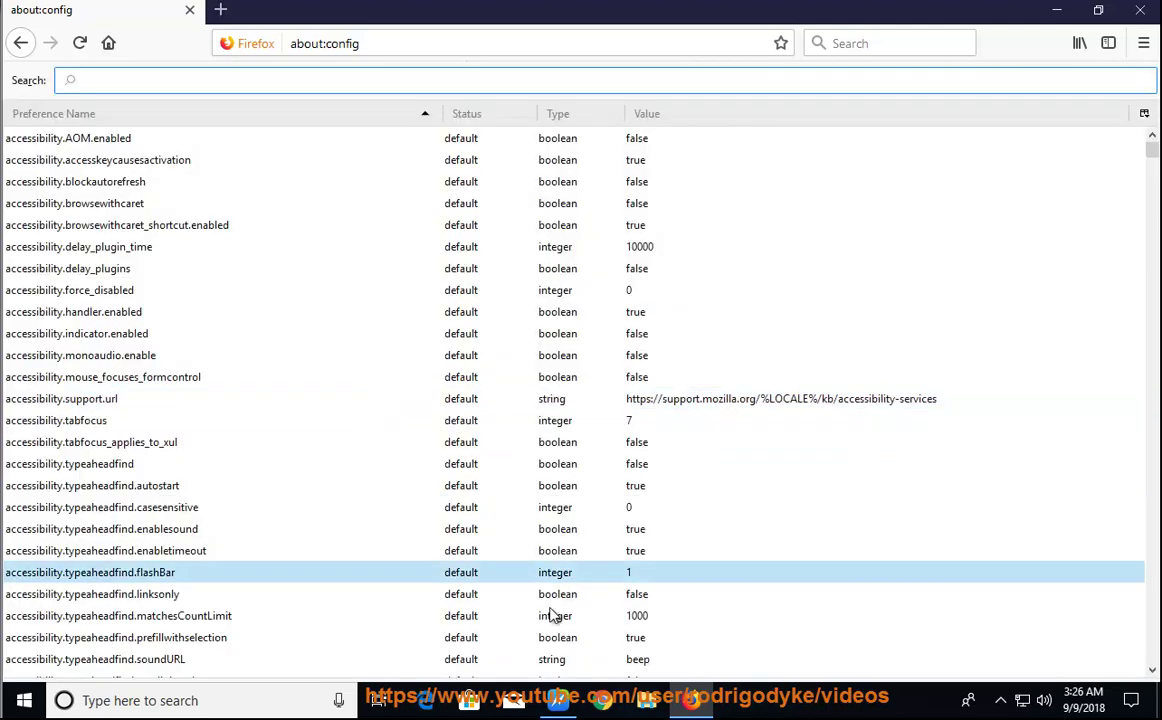
Copy 'media.autoplay.enabled' from the guide and filter the preference list by it.
{"action": "left_click", "coordinate": [560, 702]}
{"action": "left_click_drag", "start_coordinate": [613, 425], "coordinate": [449, 424]}
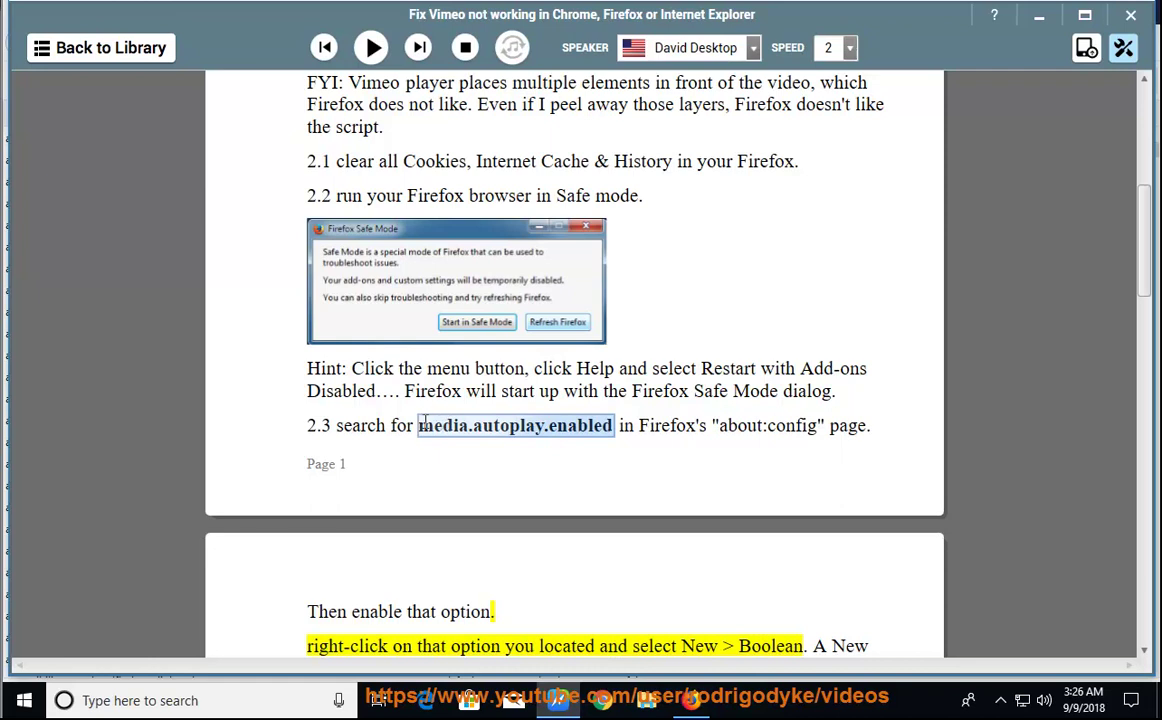
{"action": "right_click", "coordinate": [512, 427]}
{"action": "left_click", "coordinate": [541, 426]}
{"action": "left_click", "coordinate": [691, 700]}
{"action": "right_click", "coordinate": [380, 84]}
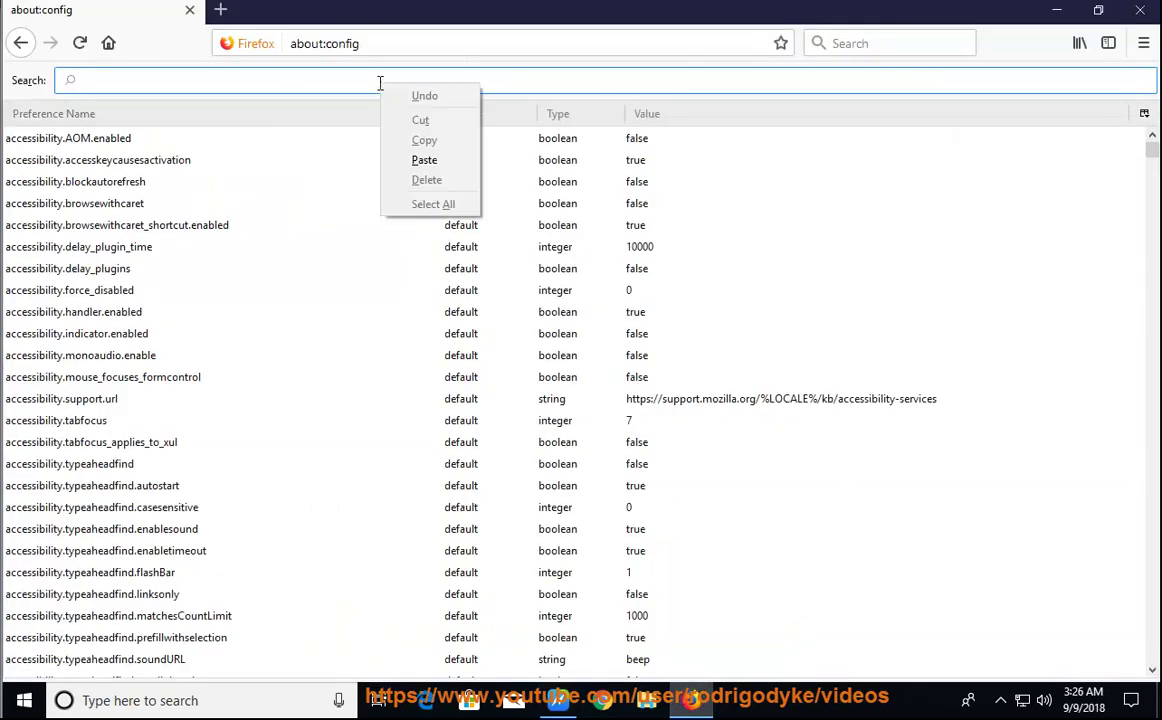
{"action": "left_click", "coordinate": [424, 160]}
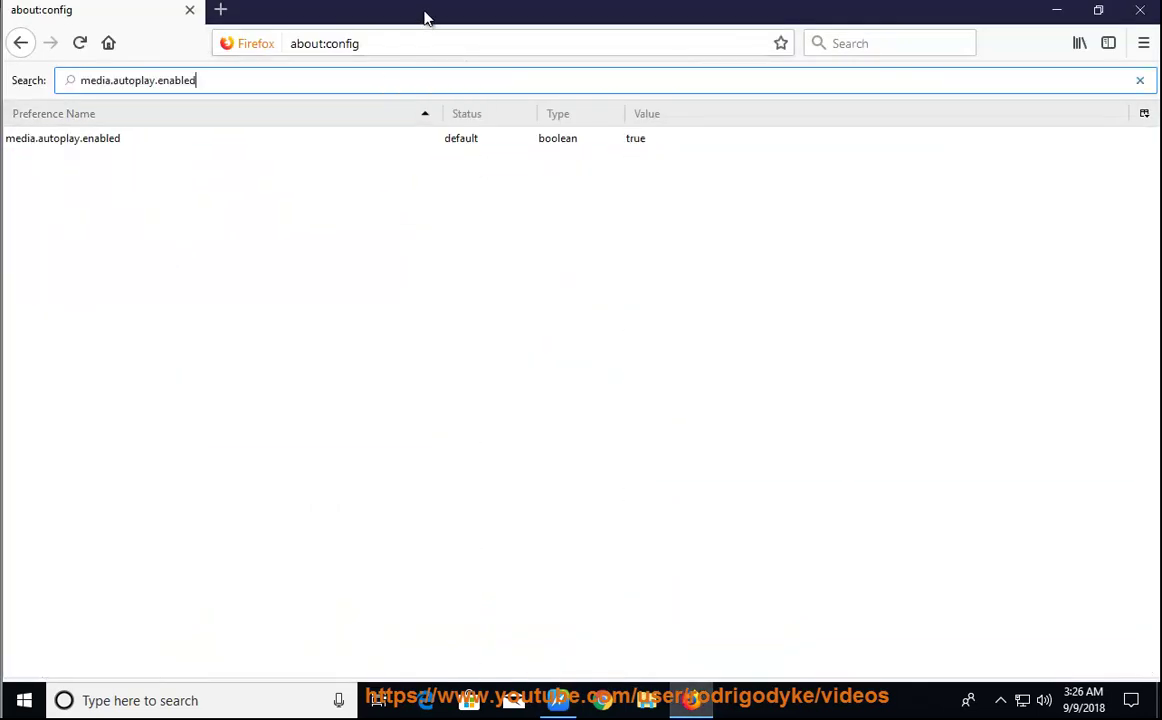
Toggle media.autoplay.enabled to false and back to true.
{"action": "mouse_move", "coordinate": [424, 10]}
{"action": "left_mouse_down"}
{"action": "mouse_move", "coordinate": [643, 135]}
{"action": "mouse_move", "coordinate": [739, 163]}
{"action": "left_mouse_up"}
{"action": "left_click", "coordinate": [547, 288]}
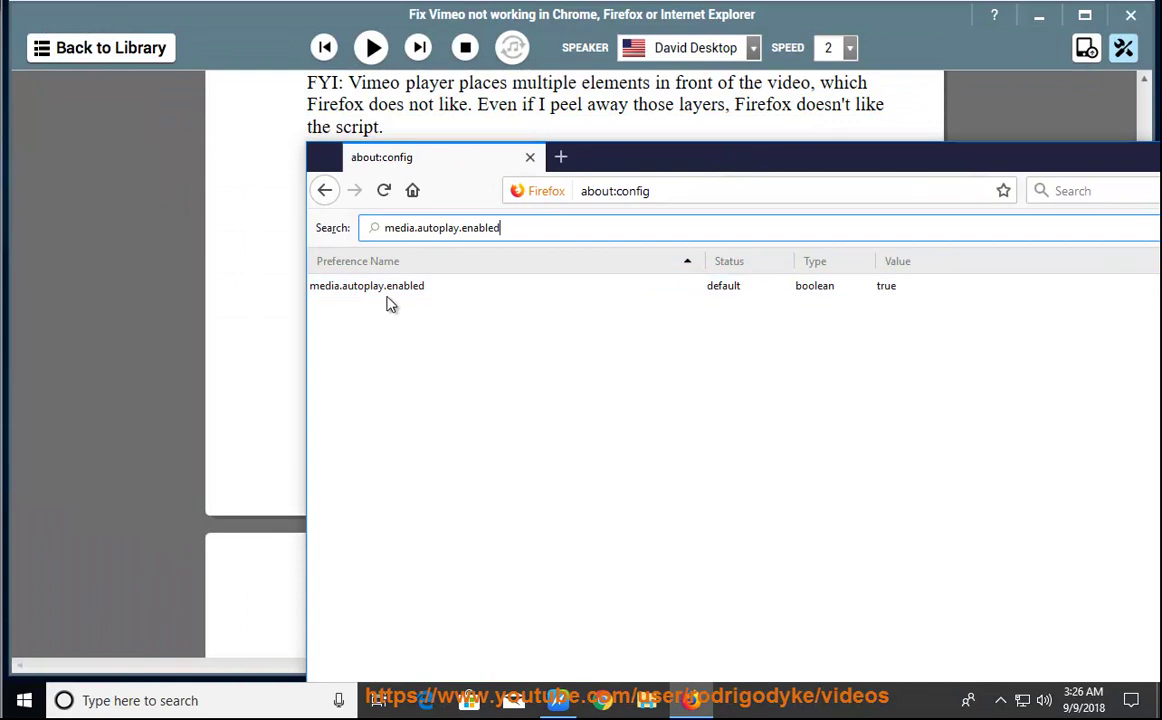
{"action": "double_click", "coordinate": [410, 289]}
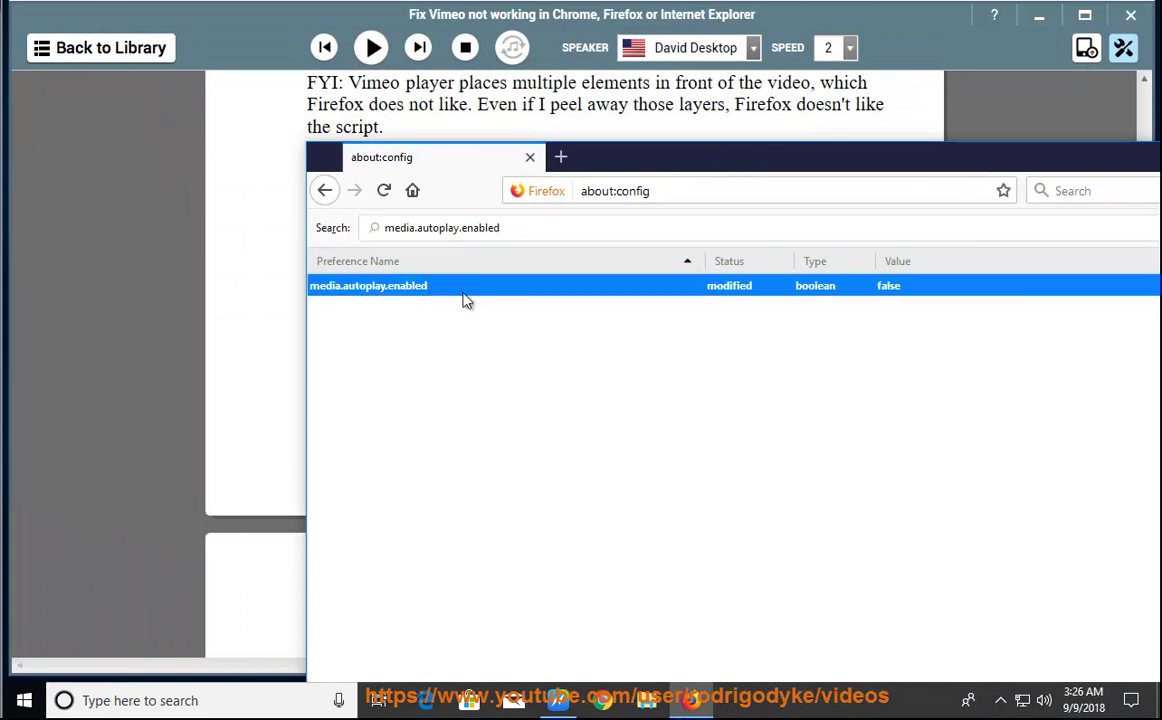
{"action": "double_click", "coordinate": [830, 289]}
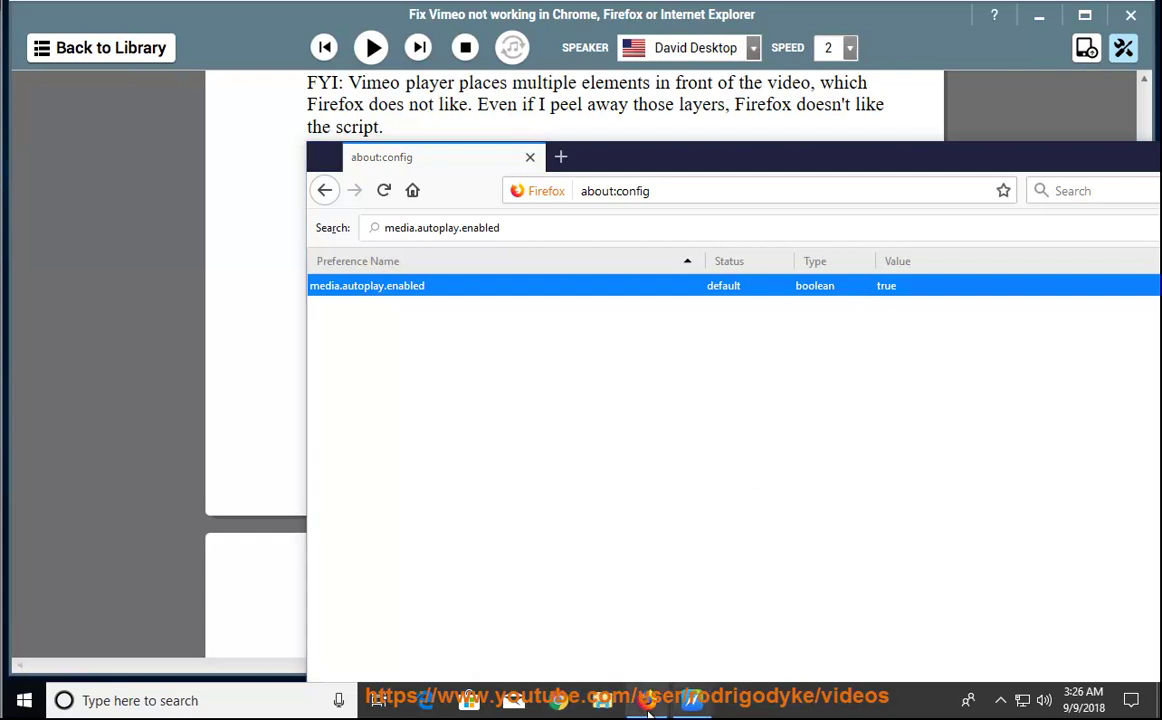
Read the next instruction aloud, pause, and copy 'media.autoplay.enabled.nppl3260.dll' from the guide.
{"action": "left_click", "coordinate": [646, 706]}
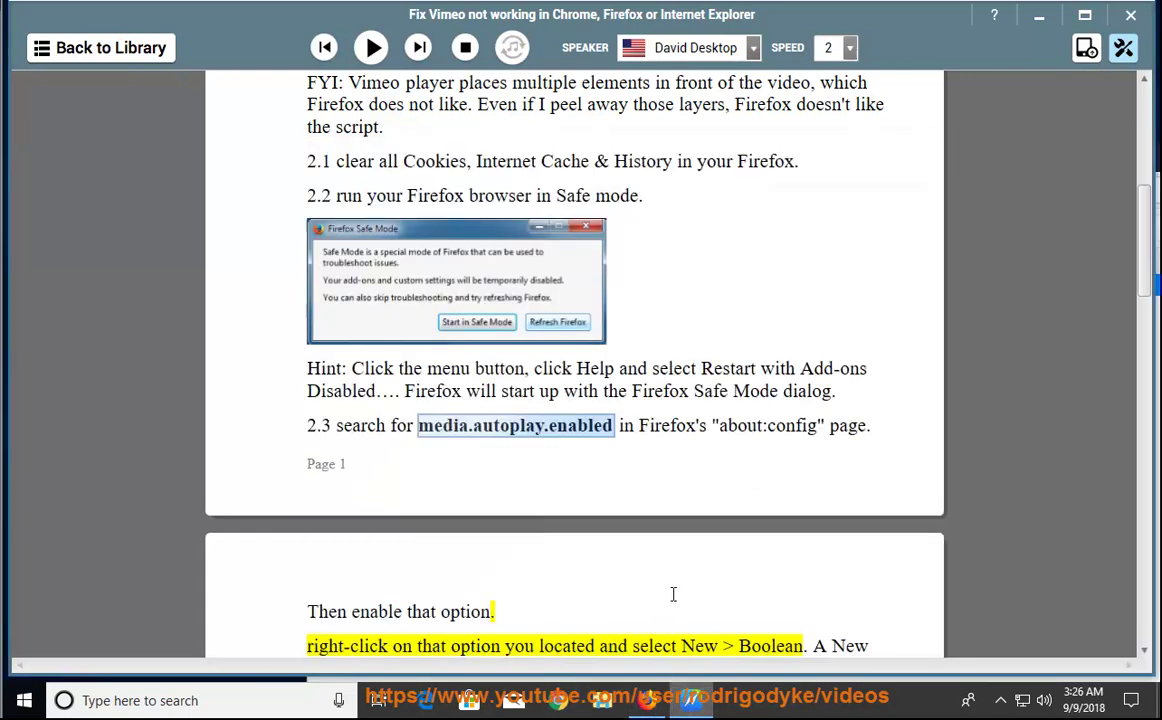
{"action": "left_click", "coordinate": [380, 52]}
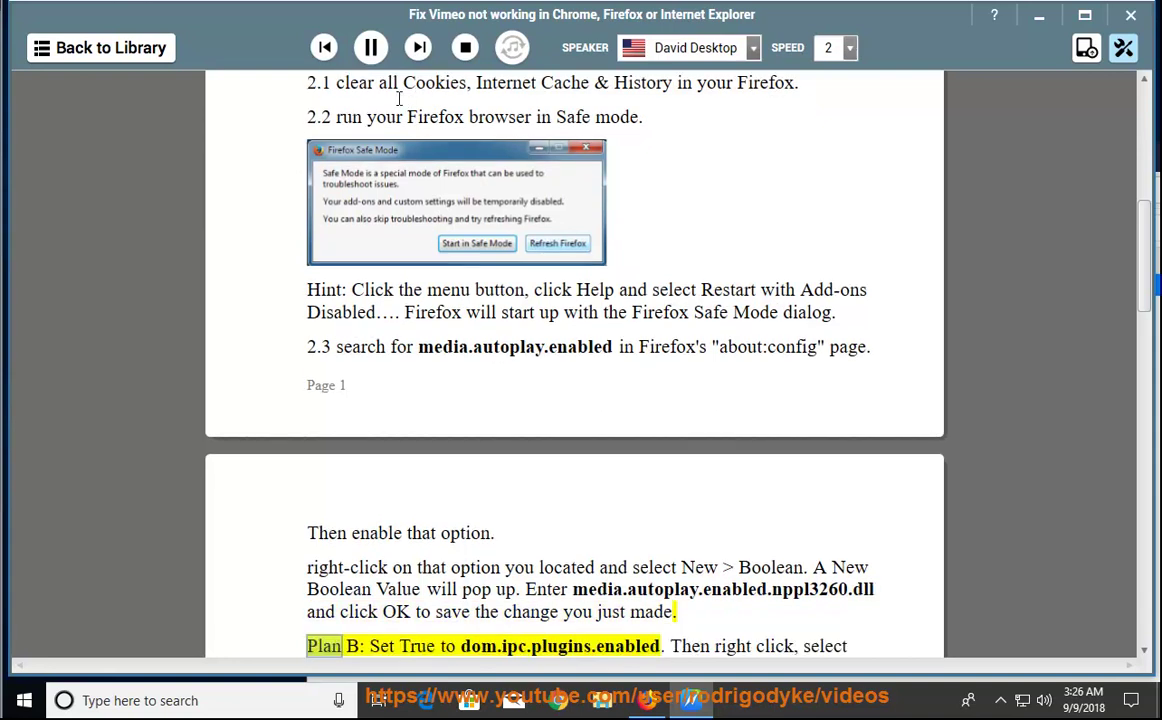
{"action": "left_click", "coordinate": [371, 47]}
{"action": "left_click_drag", "start_coordinate": [871, 591], "coordinate": [574, 591]}
{"action": "right_click", "coordinate": [578, 590]}
{"action": "left_click", "coordinate": [660, 425]}
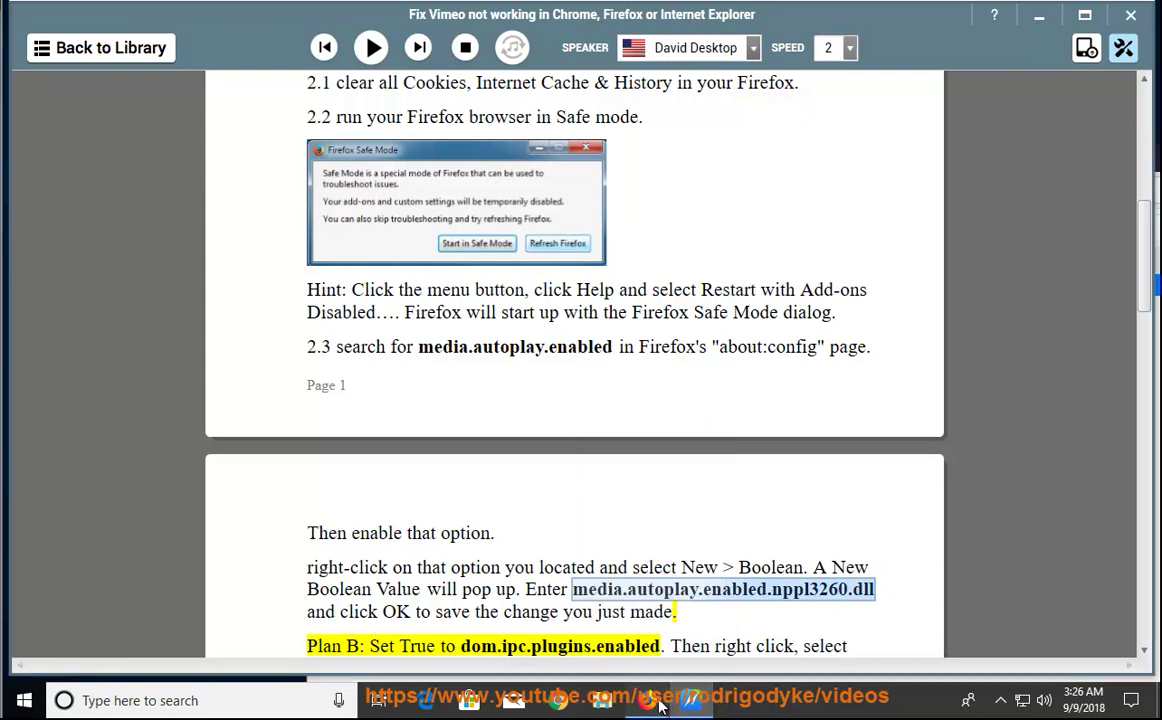
Create a new boolean preference with the pasted name and choose true as its value.
{"action": "left_click", "coordinate": [646, 700]}
{"action": "right_click", "coordinate": [618, 296]}
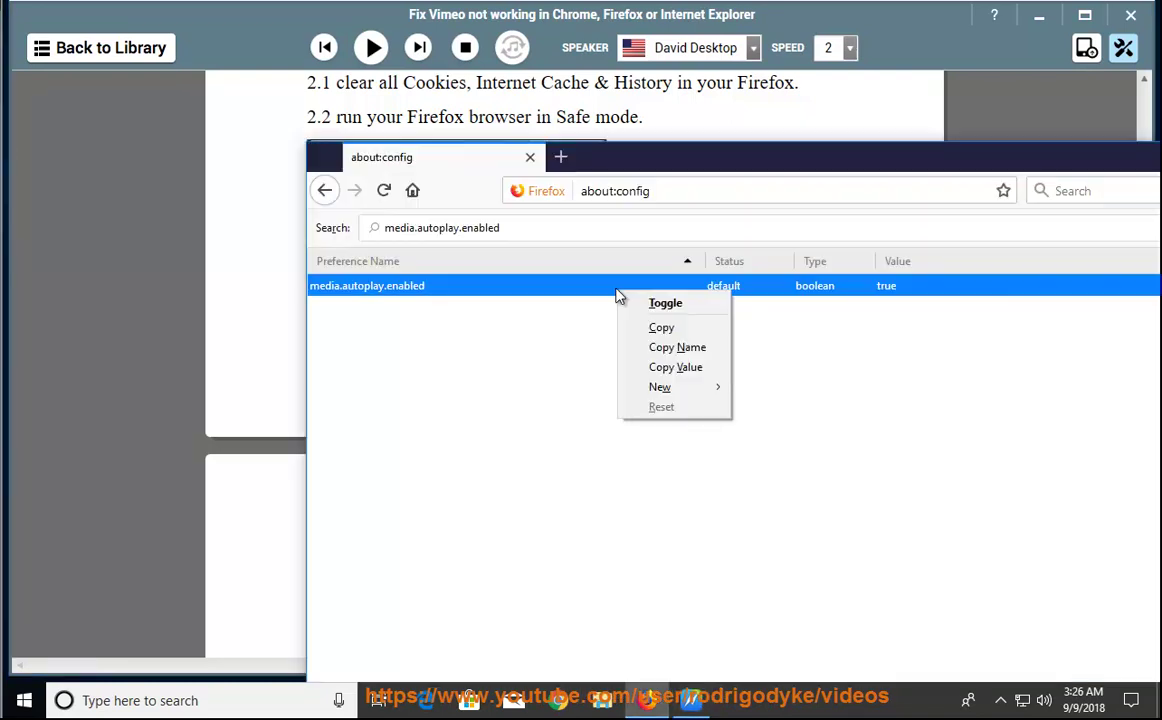
{"action": "mouse_move", "coordinate": [662, 387]}
{"action": "left_click", "coordinate": [776, 427]}
{"action": "right_click", "coordinate": [757, 478]}
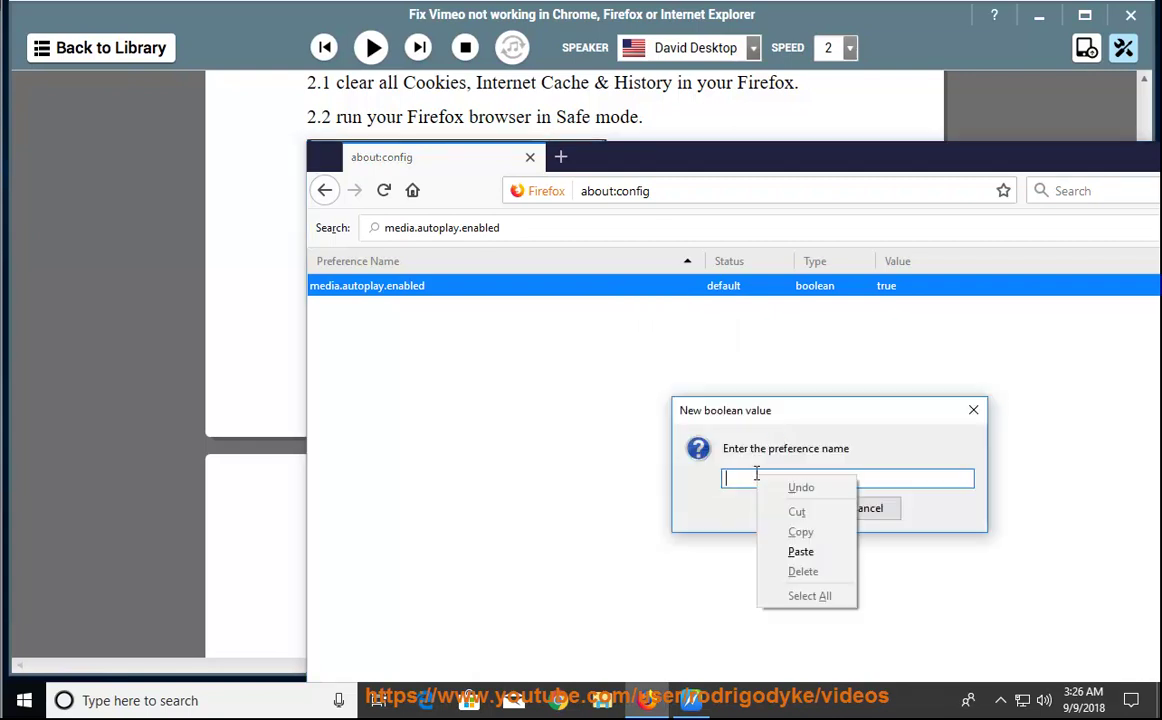
{"action": "left_click", "coordinate": [797, 553]}
{"action": "left_click", "coordinate": [790, 508]}
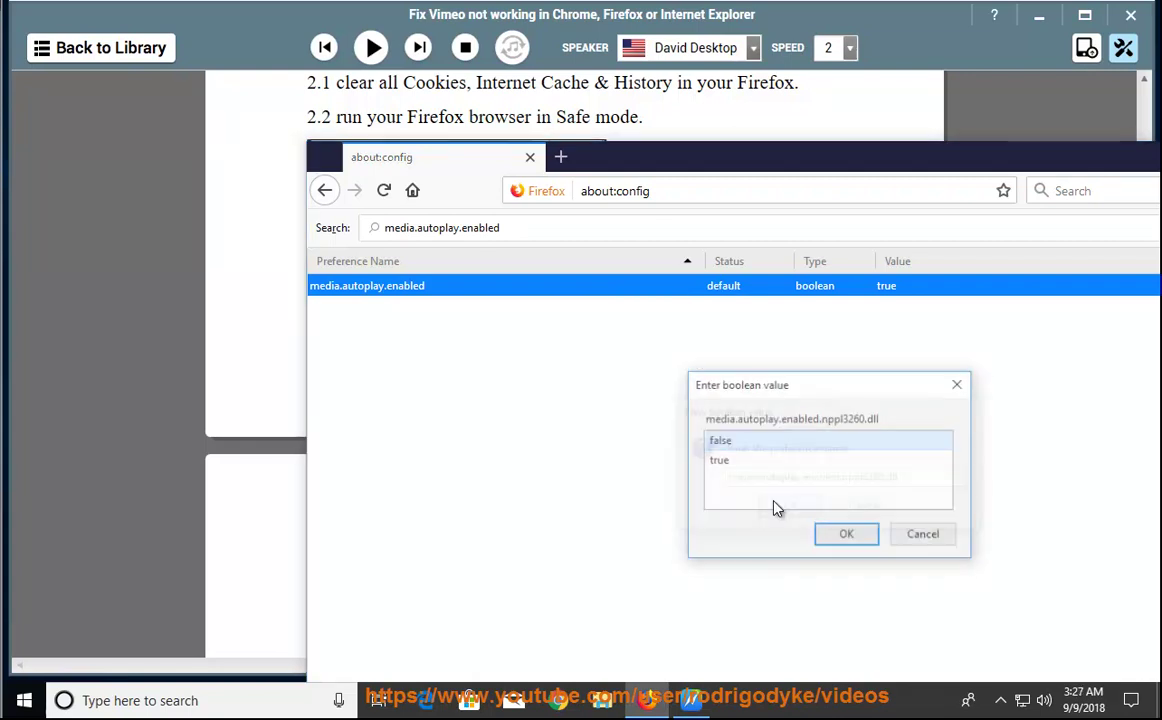
{"action": "left_click", "coordinate": [729, 469]}
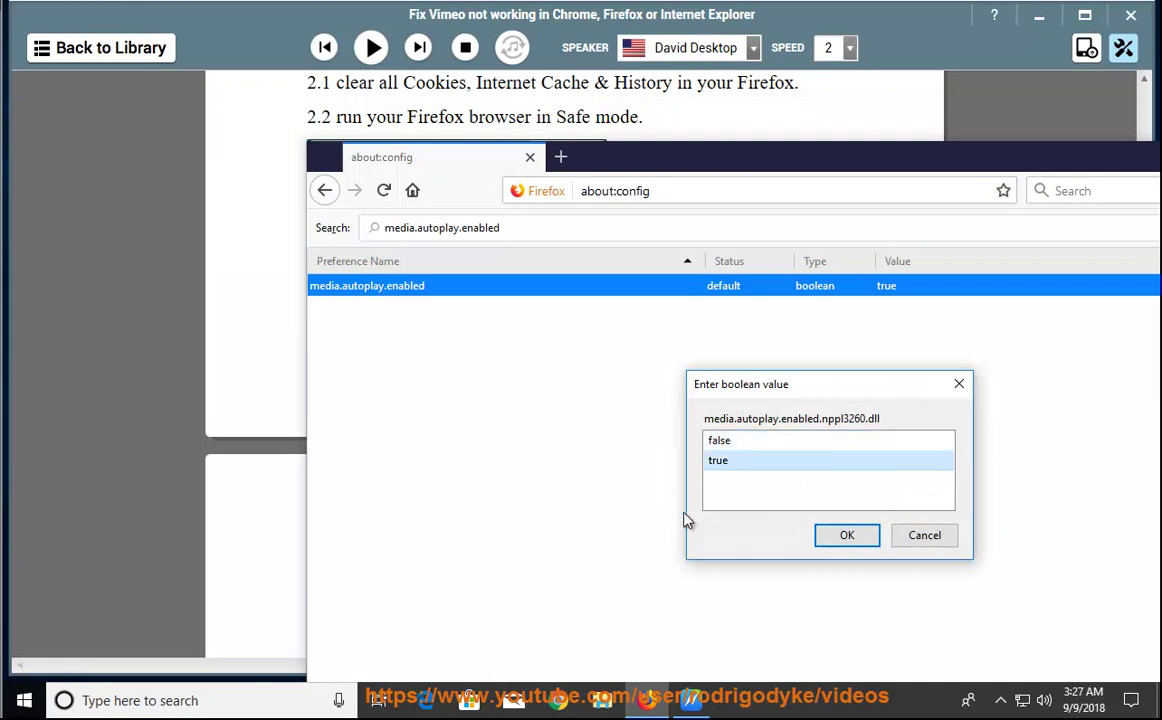
Return to the guide, dismiss the value dialog, and hear the Plan B instructions read aloud.
{"action": "left_click", "coordinate": [690, 705]}
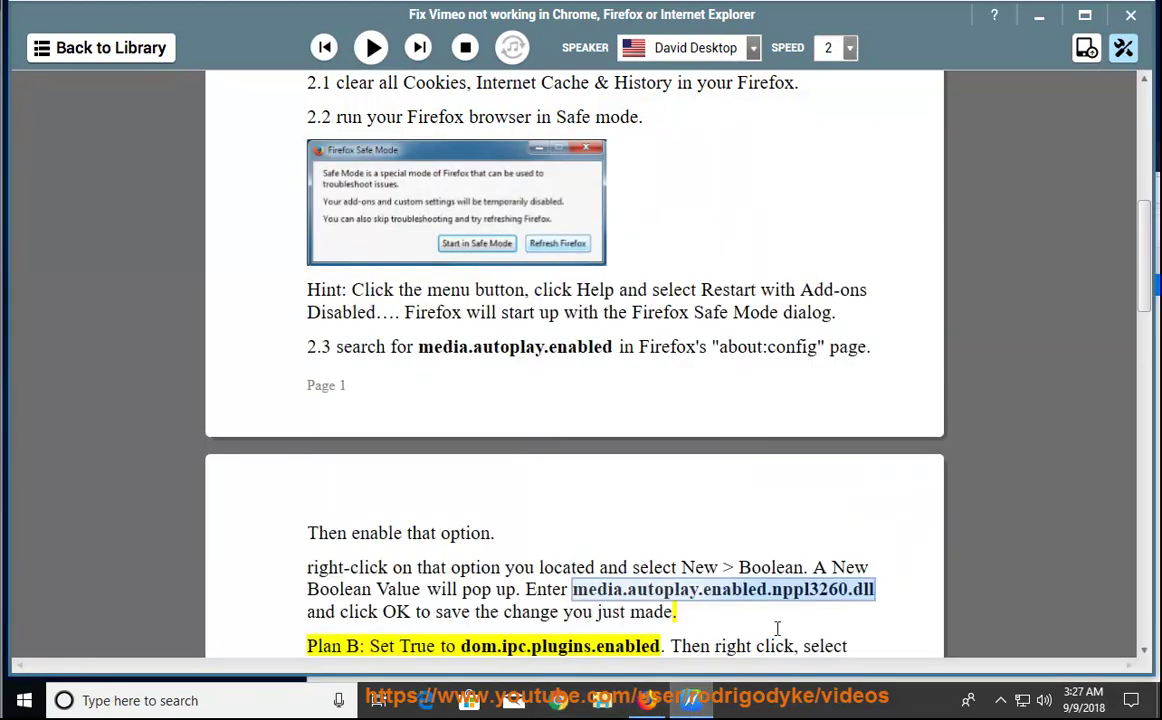
{"action": "left_click", "coordinate": [472, 611]}
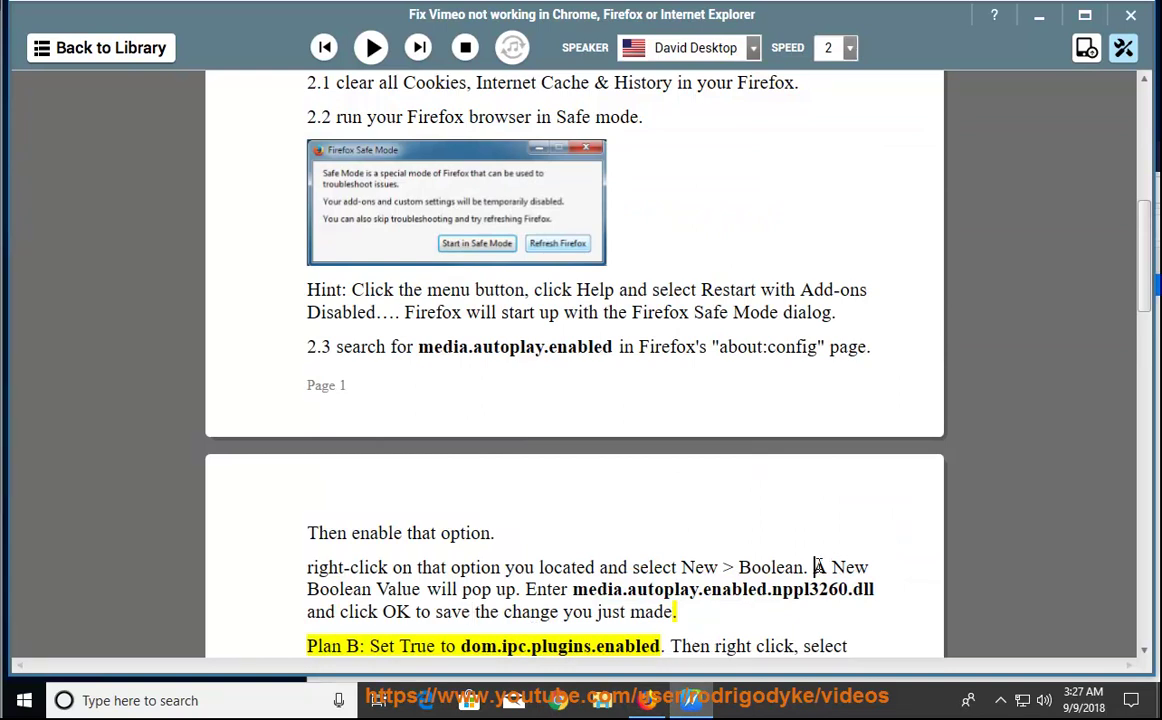
{"action": "scroll", "coordinate": [797, 570], "scroll_direction": "down", "scroll_amount": 1}
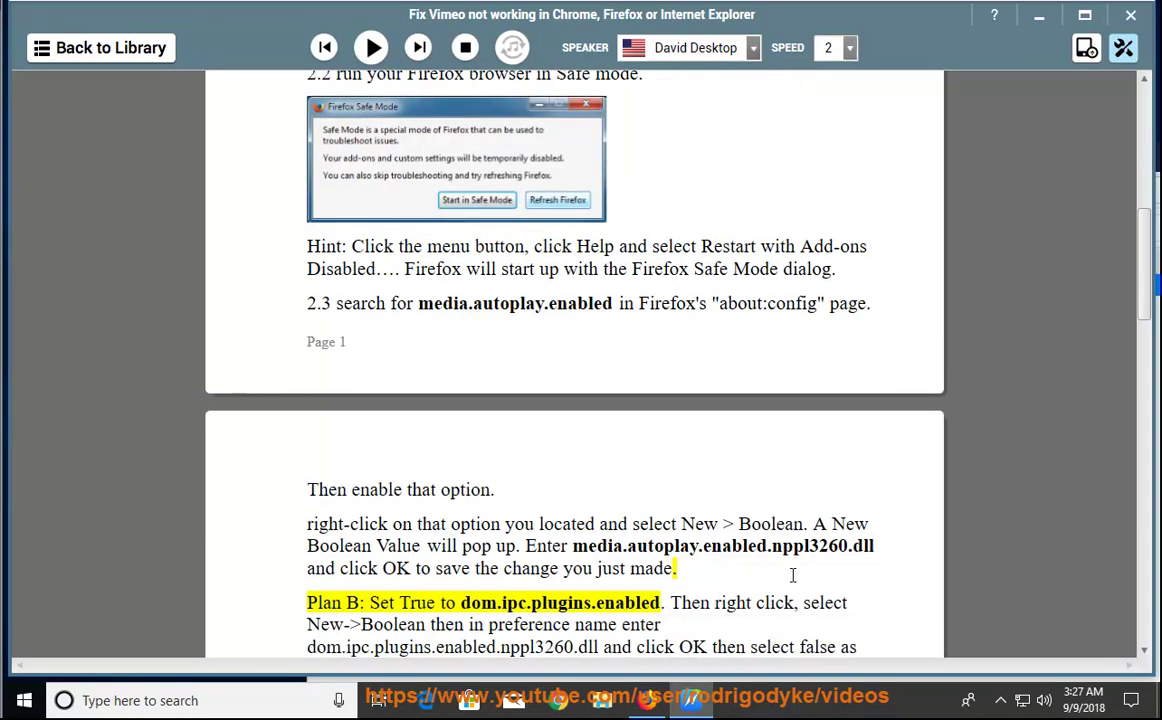
{"action": "left_click", "coordinate": [547, 545]}
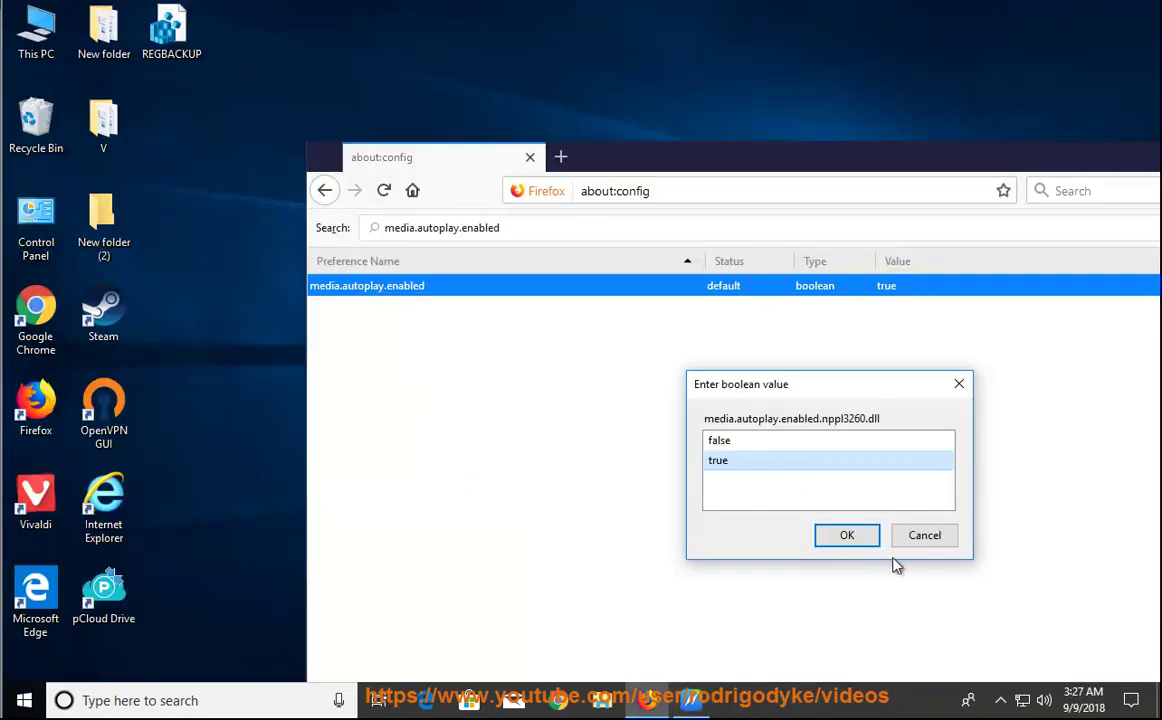
{"action": "left_click", "coordinate": [922, 538]}
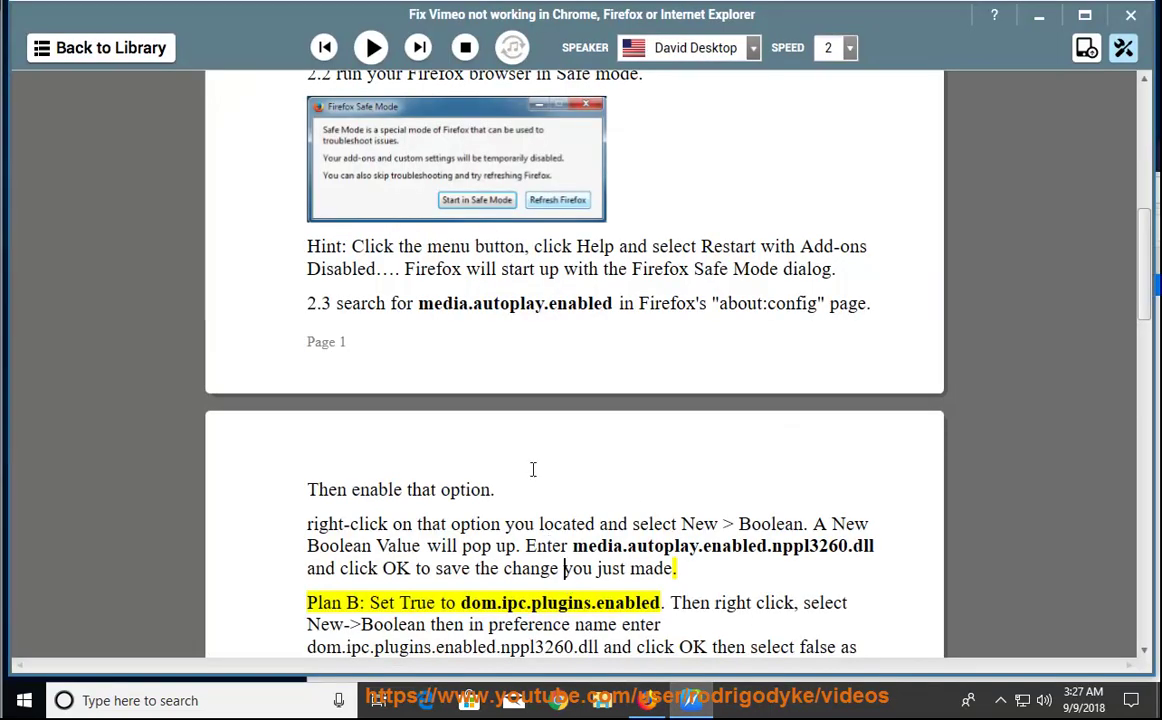
{"action": "key", "text": "space"}
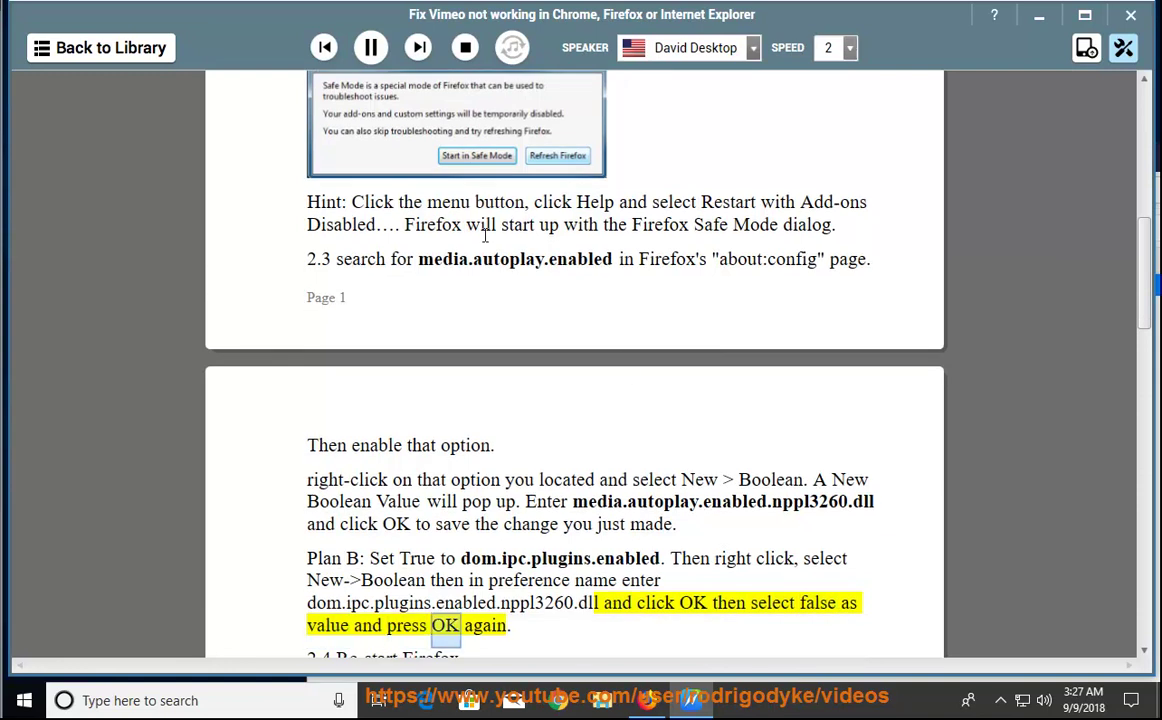
{"action": "left_click", "coordinate": [371, 48]}
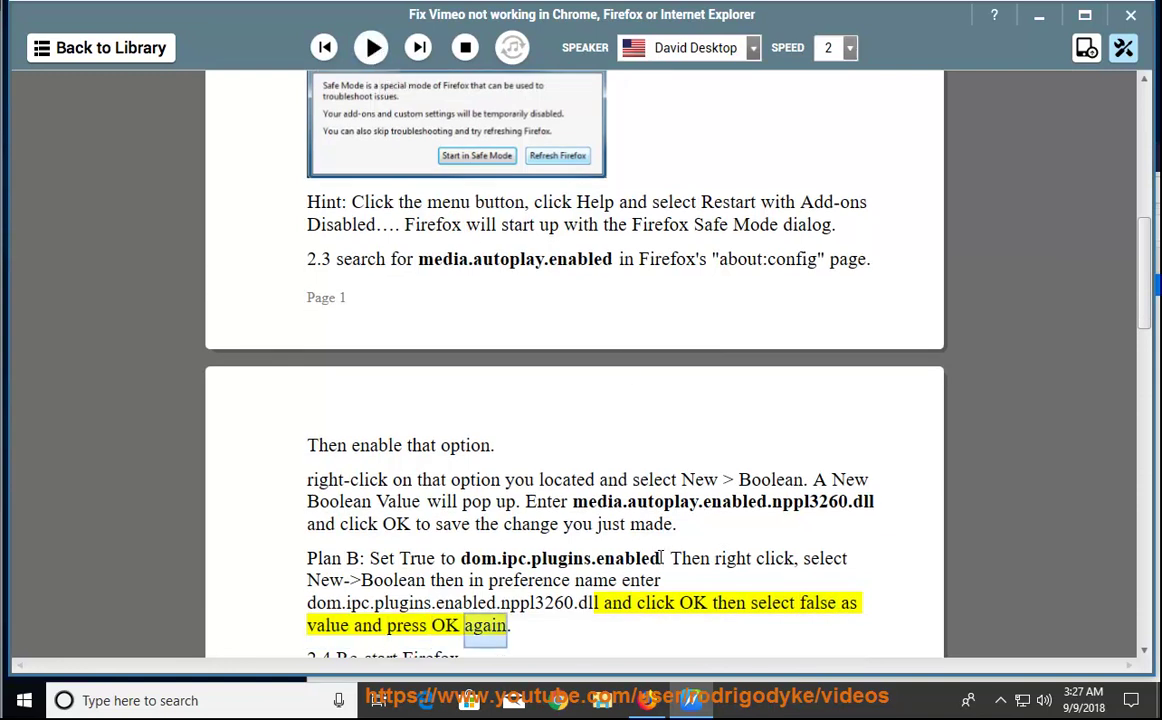
Select and copy 'dom.ipc.plugins.enabled' from the guide.
{"action": "left_click_drag", "start_coordinate": [460, 558], "coordinate": [560, 558]}
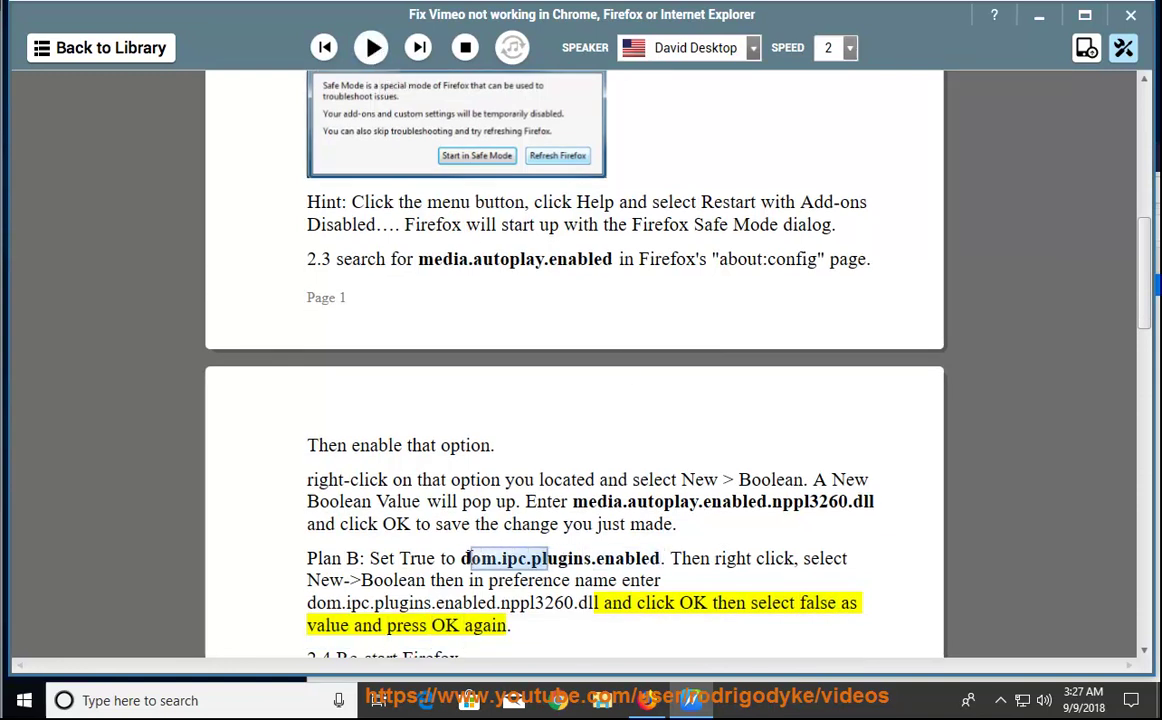
{"action": "left_click_drag", "start_coordinate": [652, 558], "coordinate": [463, 558]}
{"action": "left_click", "coordinate": [664, 558]}
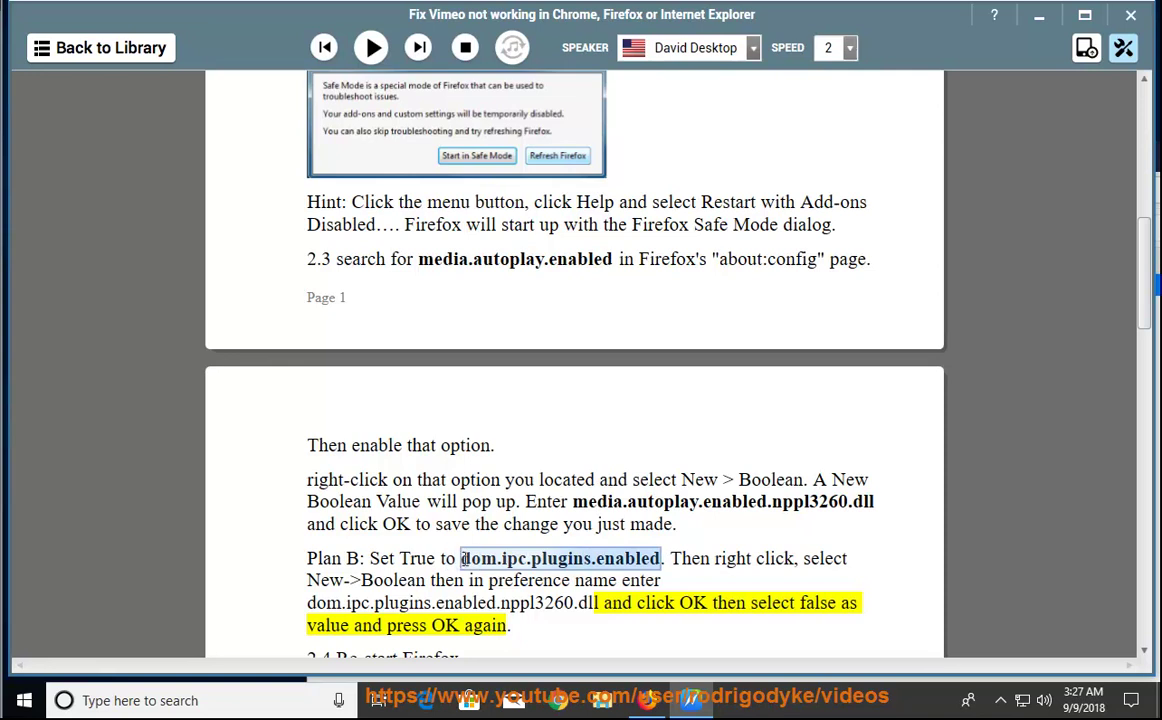
{"action": "right_click", "coordinate": [484, 560]}
{"action": "left_click", "coordinate": [535, 425]}
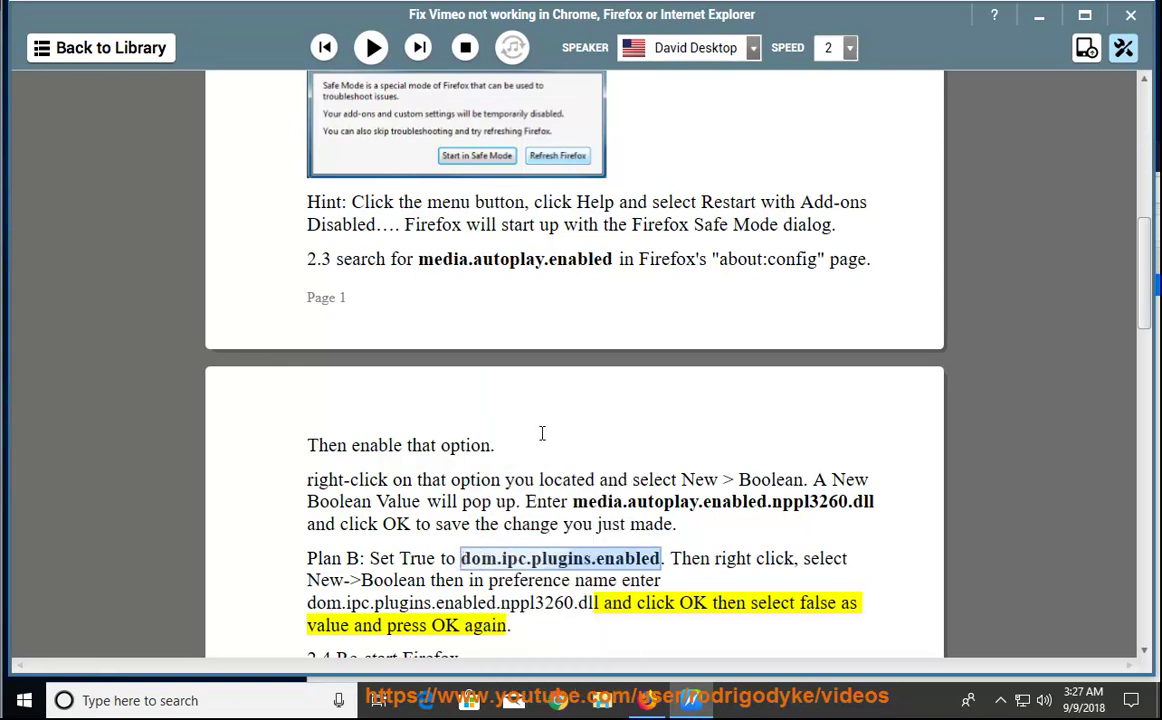
Search about:config for dom.ipc.plugins.enabled, then broaden the filter to dom.ipc.plugins.
{"action": "left_click", "coordinate": [660, 708]}
{"action": "left_click_drag", "start_coordinate": [594, 226], "coordinate": [359, 228]}
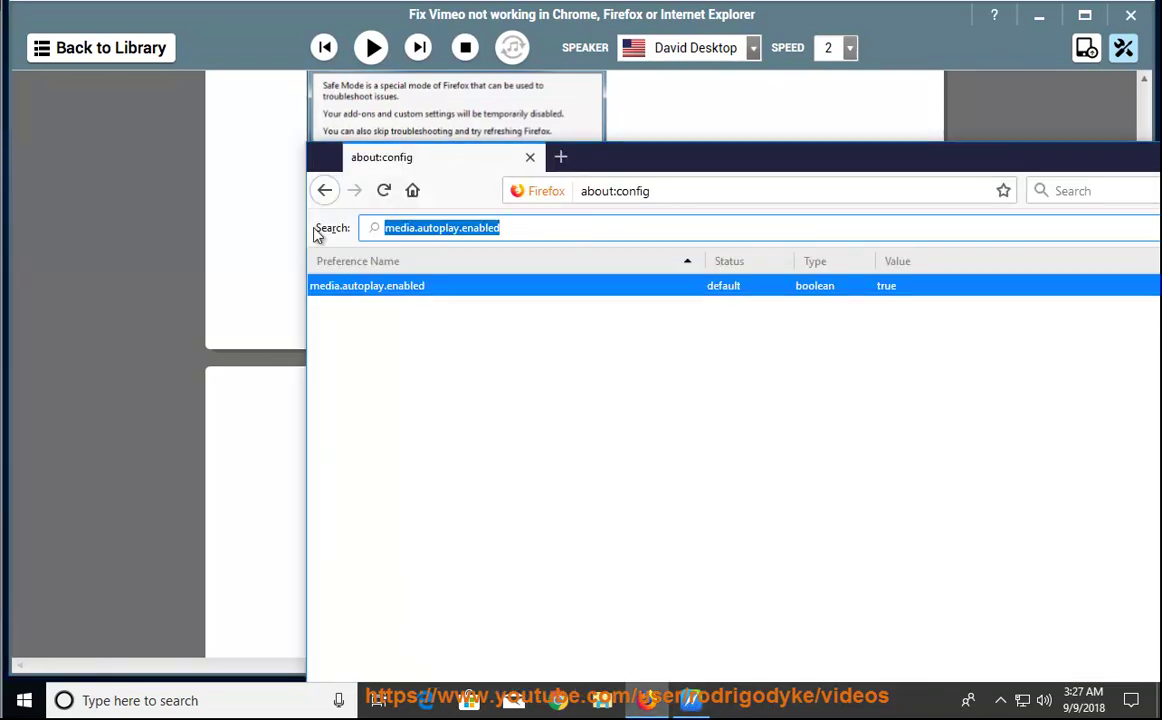
{"action": "key", "text": "ctrl+v"}
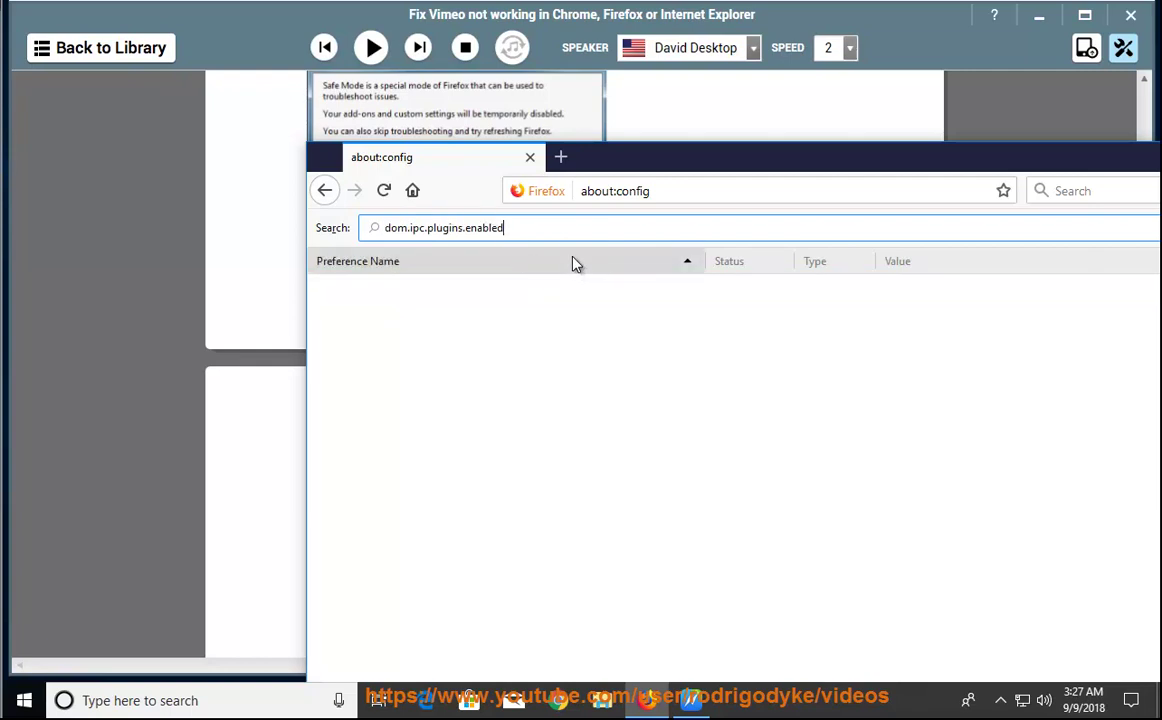
{"action": "key", "text": "BackSpace"}
{"action": "key", "text": "BackSpace"}
{"action": "key", "text": "BackSpace"}
{"action": "key", "text": "BackSpace"}
{"action": "key", "text": "BackSpace"}
{"action": "key", "text": "BackSpace"}
{"action": "key", "text": "BackSpace"}
{"action": "key", "text": "BackSpace"}
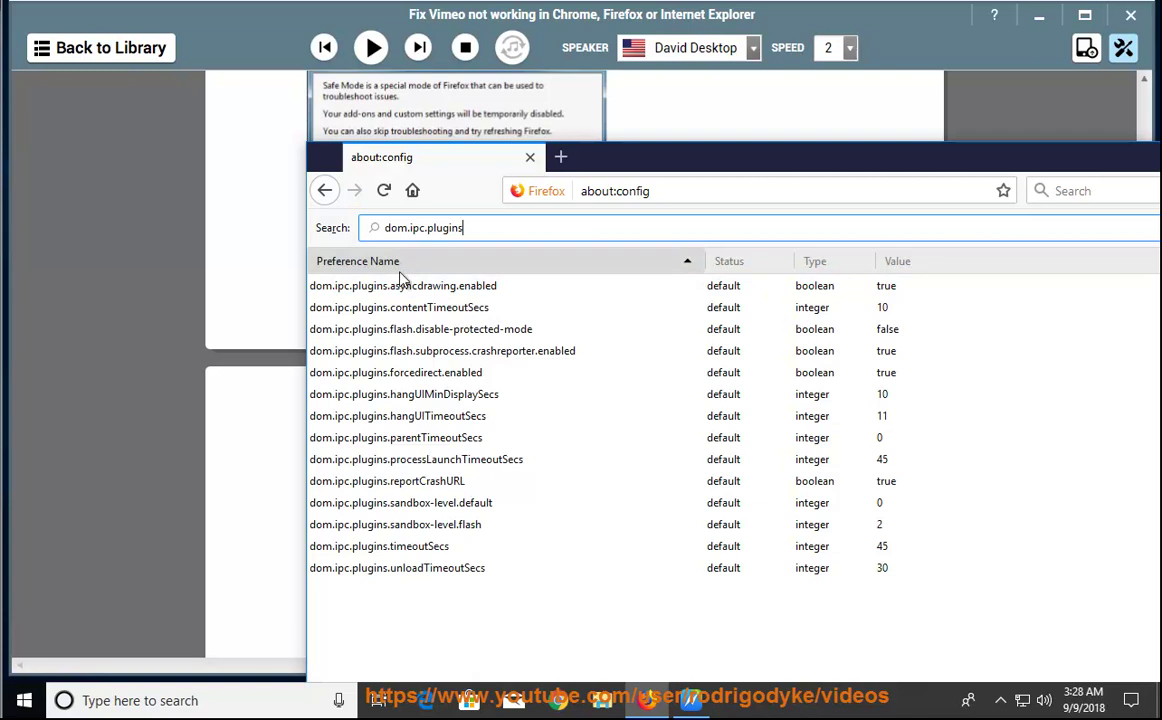
{"action": "left_click", "coordinate": [400, 306]}
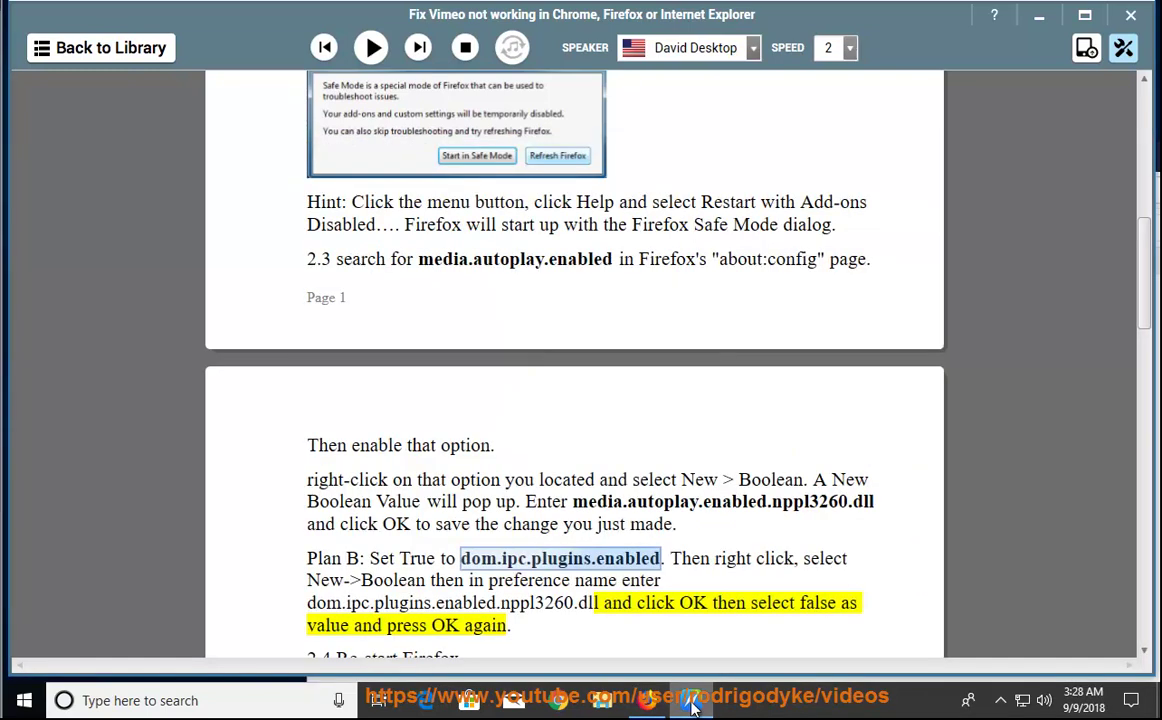
Check the guide's 'enabled' wording, scan the dom.ipc.plugins rows, and resume the read-aloud.
{"action": "key", "text": "alt+Tab"}
{"action": "double_click", "coordinate": [629, 558]}
{"action": "key", "text": "alt+Tab"}
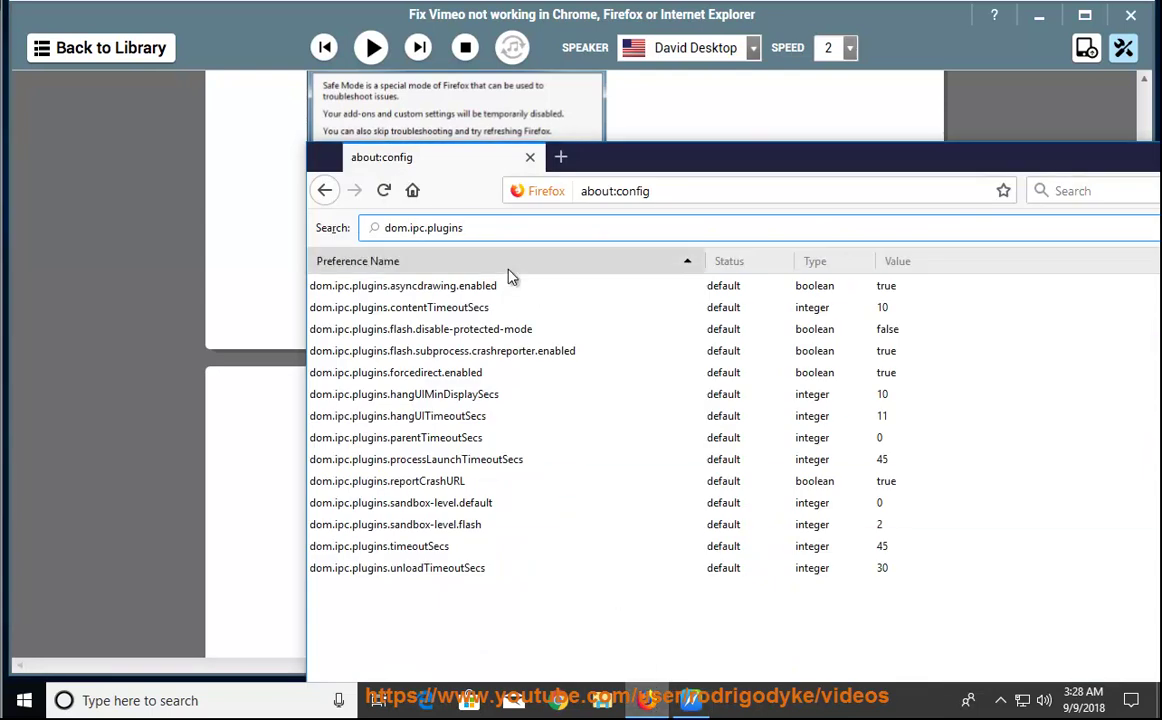
{"action": "left_click", "coordinate": [506, 286]}
{"action": "left_click", "coordinate": [493, 312]}
{"action": "left_click_drag", "start_coordinate": [493, 322], "coordinate": [463, 316]}
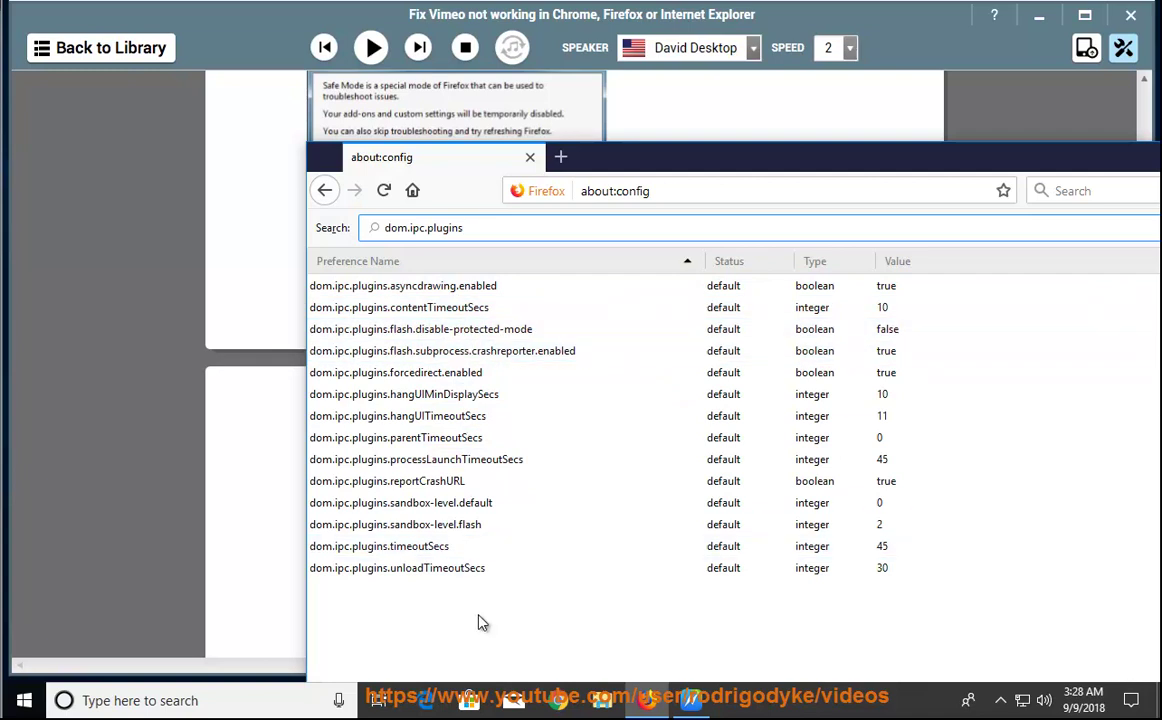
{"action": "key", "text": "alt+Tab"}
{"action": "key", "text": "space"}
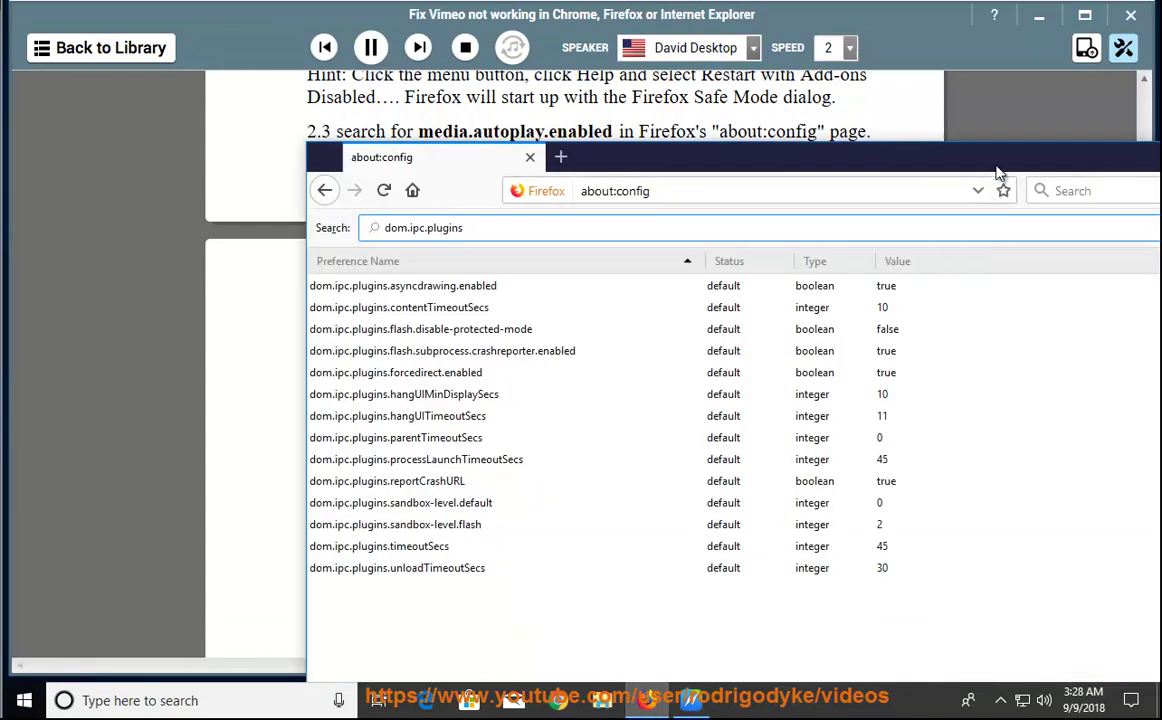
Maximize Firefox and check its version (61.0.2) in About Firefox.
{"action": "double_click", "coordinate": [910, 150]}
{"action": "left_click", "coordinate": [1143, 43]}
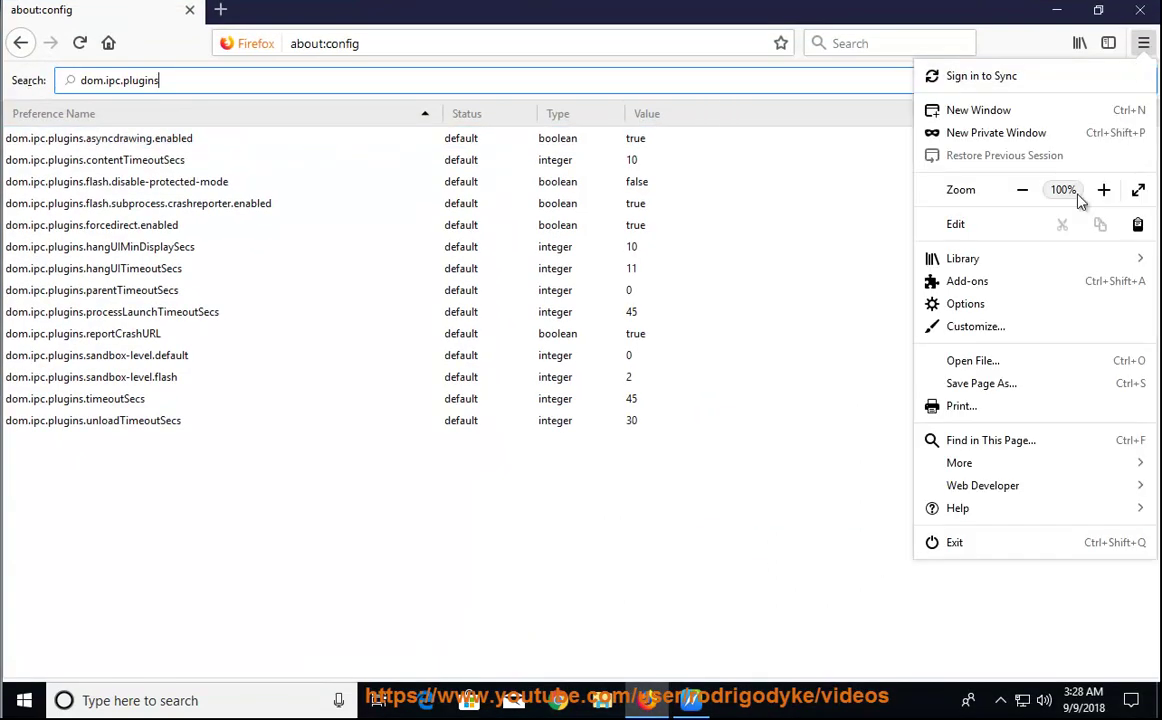
{"action": "left_click", "coordinate": [1003, 512]}
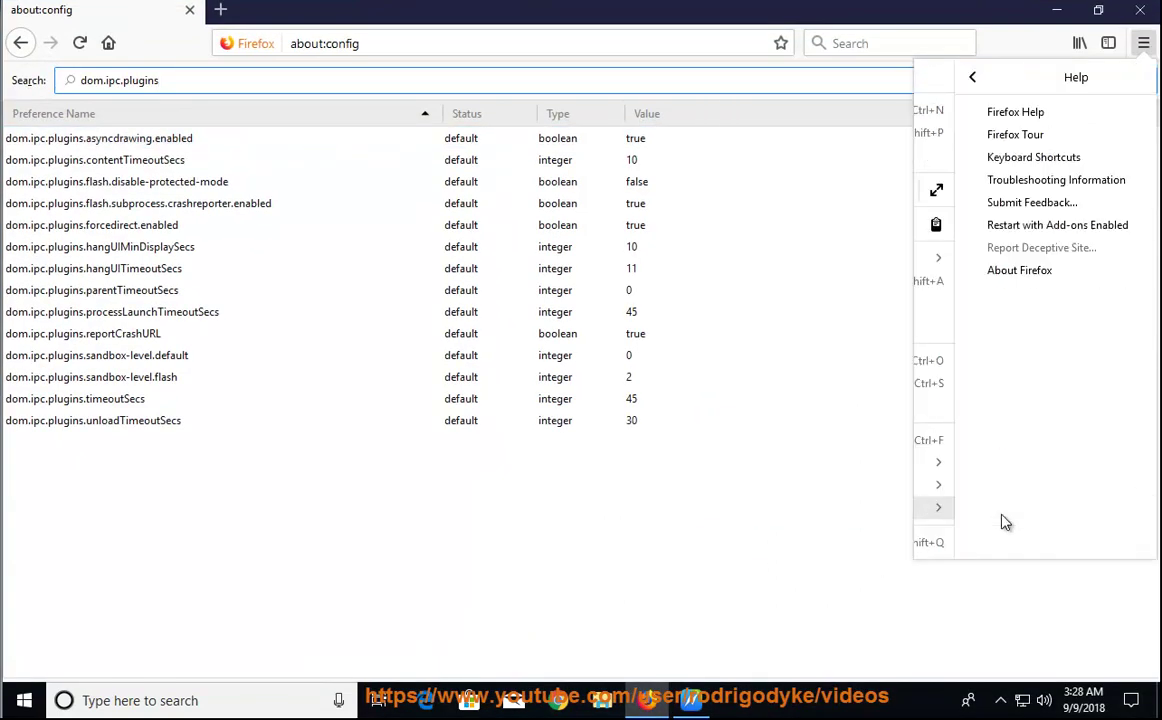
{"action": "left_click", "coordinate": [988, 272]}
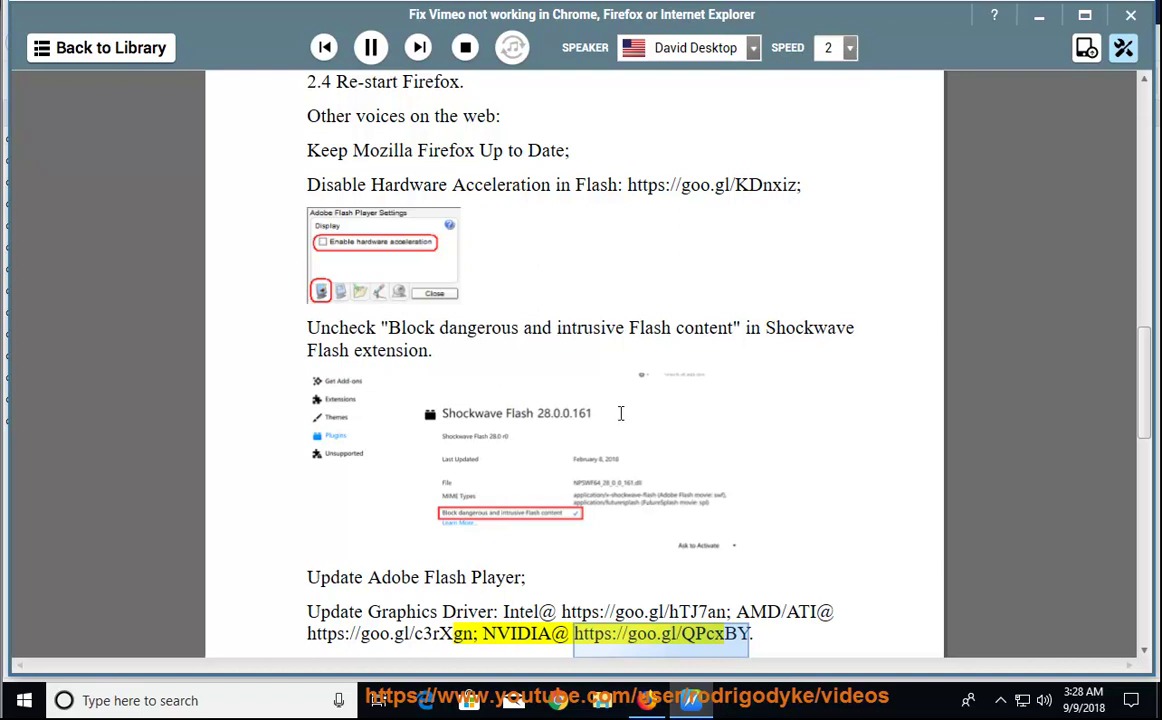
{"action": "left_click", "coordinate": [370, 49]}
{"action": "left_click", "coordinate": [475, 184]}
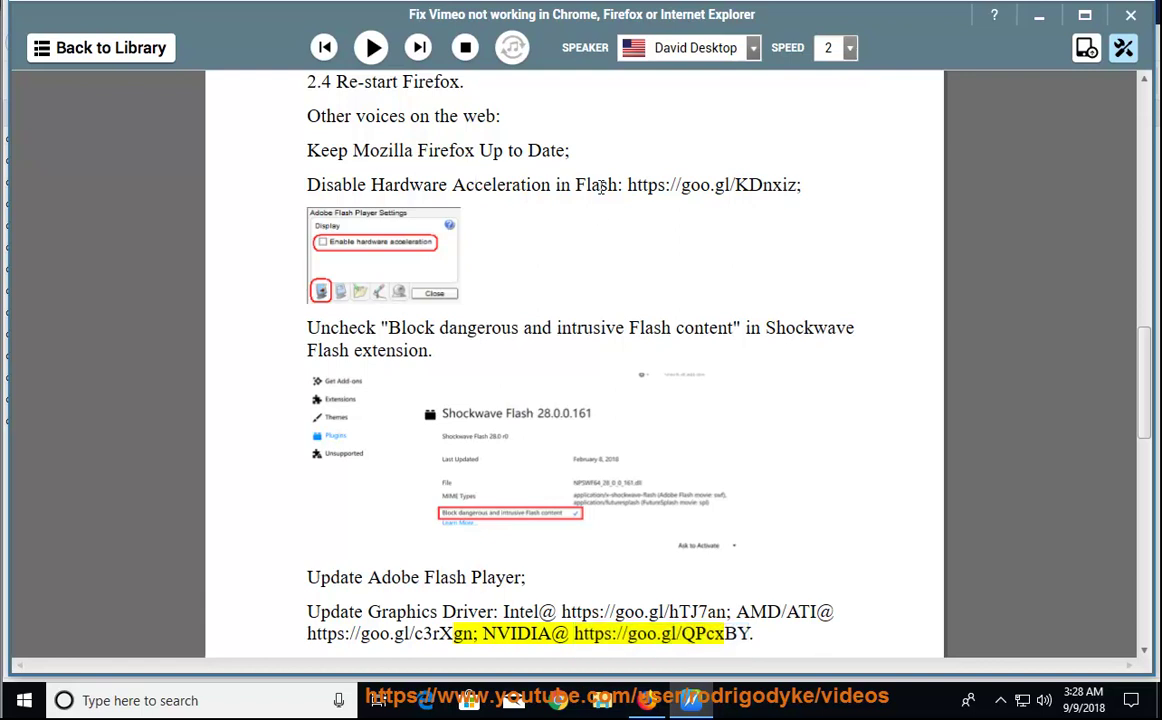
{"action": "triple_click", "coordinate": [603, 186]}
{"action": "left_click_drag", "start_coordinate": [795, 185], "coordinate": [627, 185]}
{"action": "right_click", "coordinate": [658, 214]}
{"action": "left_click", "coordinate": [740, 241]}
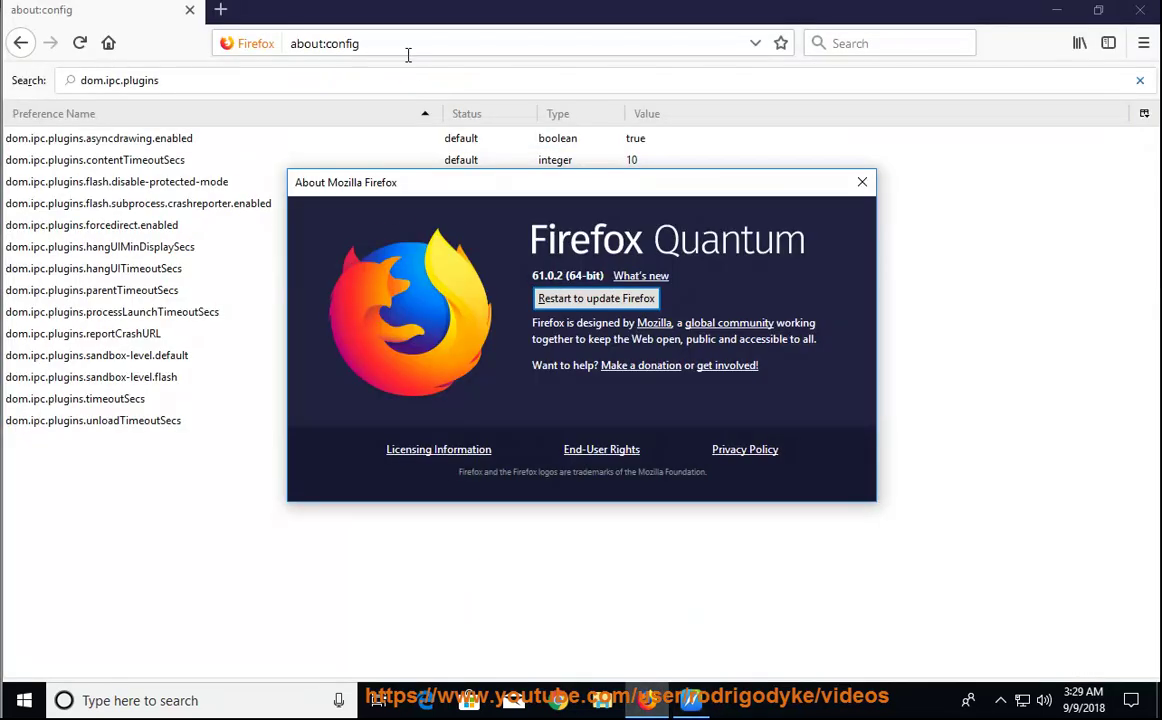
{"action": "left_click", "coordinate": [407, 44]}
{"action": "key", "text": "ctrl+v"}
{"action": "key", "text": "Return"}
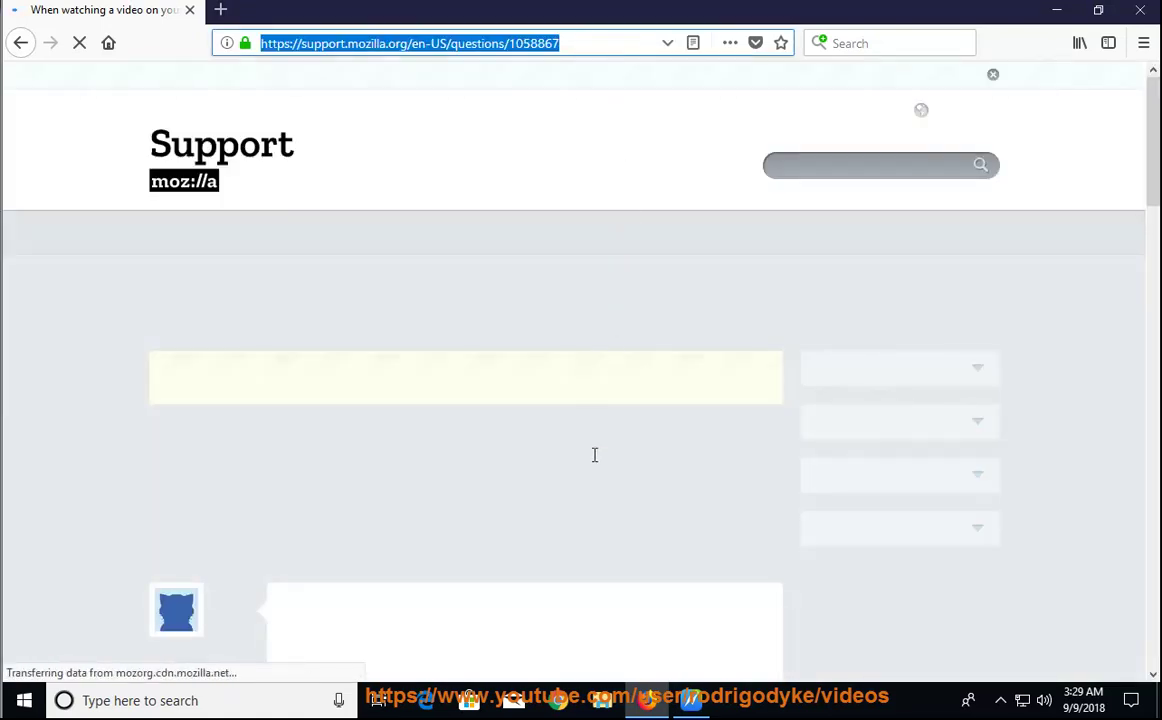
Dismiss the survey popup and open the Chosen solution's Adobe Flash Player Help link in a new tab.
{"action": "scroll", "coordinate": [450, 470], "scroll_direction": "down", "scroll_amount": 5}
{"action": "scroll", "coordinate": [416, 413], "scroll_direction": "down", "scroll_amount": 3}
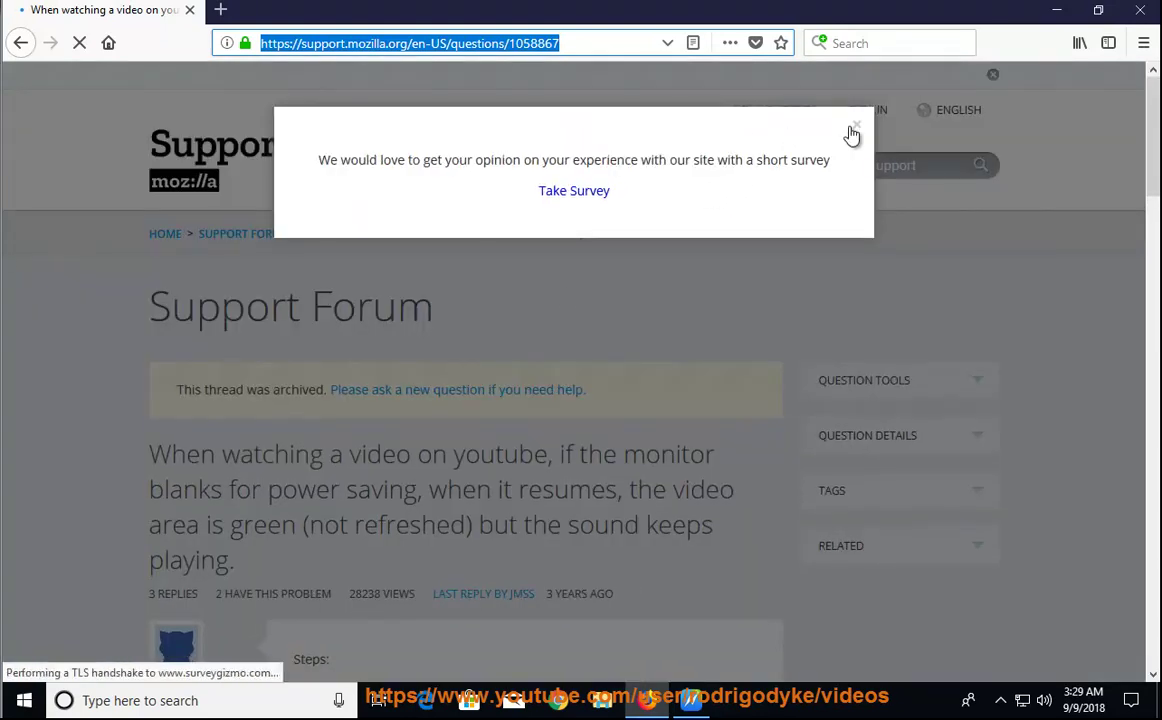
{"action": "left_click", "coordinate": [856, 124]}
{"action": "scroll", "coordinate": [453, 421], "scroll_direction": "down", "scroll_amount": 2}
{"action": "scroll", "coordinate": [495, 393], "scroll_direction": "down", "scroll_amount": 2}
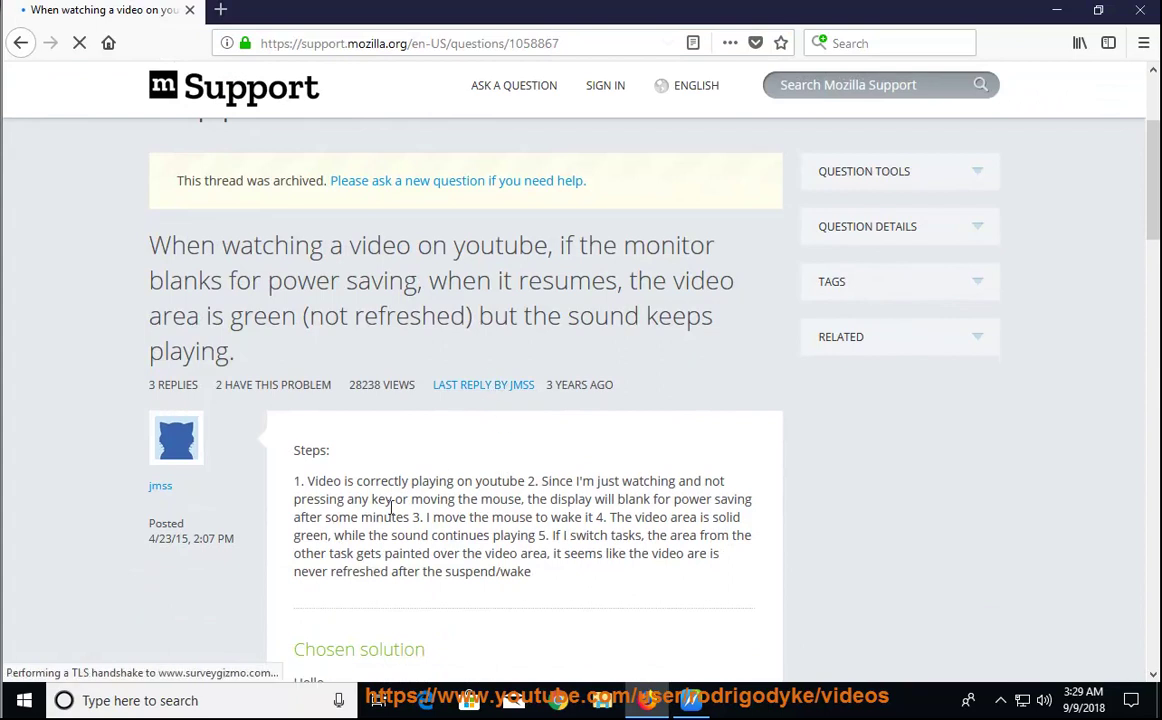
{"action": "scroll", "coordinate": [480, 450], "scroll_direction": "down", "scroll_amount": 3}
{"action": "right_click", "coordinate": [463, 510]}
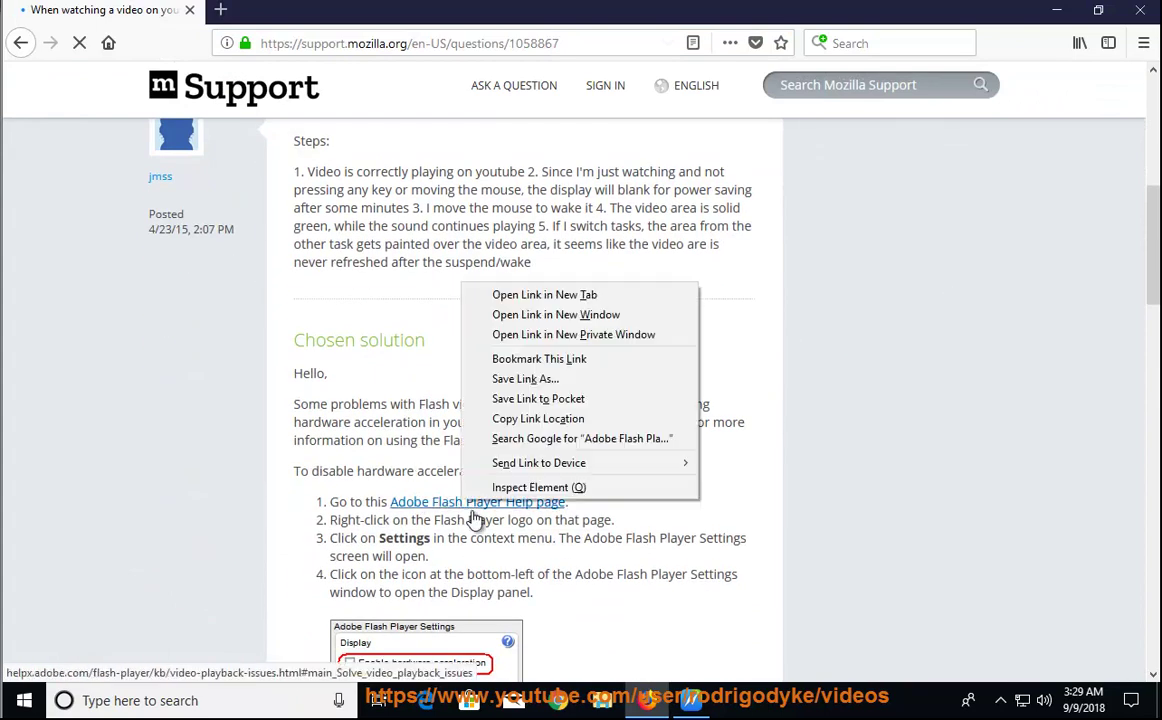
{"action": "left_click", "coordinate": [505, 295]}
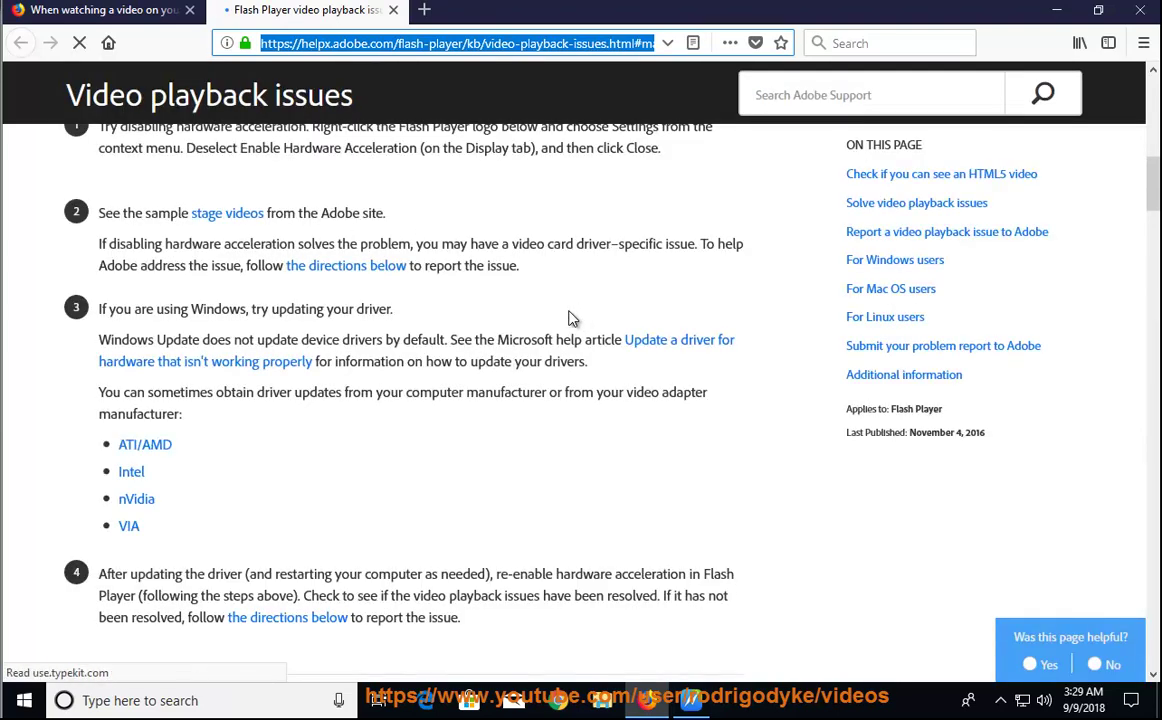
Scroll through the Adobe Video playback issues troubleshooting steps.
{"action": "scroll", "coordinate": [568, 325], "scroll_direction": "up", "scroll_amount": 2}
{"action": "scroll", "coordinate": [566, 335], "scroll_direction": "up", "scroll_amount": 3}
{"action": "scroll", "coordinate": [566, 345], "scroll_direction": "up", "scroll_amount": 1}
{"action": "scroll", "coordinate": [566, 345], "scroll_direction": "down", "scroll_amount": 6}
{"action": "scroll", "coordinate": [566, 345], "scroll_direction": "down", "scroll_amount": 3}
{"action": "scroll", "coordinate": [565, 351], "scroll_direction": "down", "scroll_amount": 1}
{"action": "scroll", "coordinate": [566, 352], "scroll_direction": "down", "scroll_amount": 2}
{"action": "scroll", "coordinate": [566, 350], "scroll_direction": "down", "scroll_amount": 2}
{"action": "scroll", "coordinate": [567, 344], "scroll_direction": "down", "scroll_amount": 3}
{"action": "scroll", "coordinate": [566, 345], "scroll_direction": "up", "scroll_amount": 10}
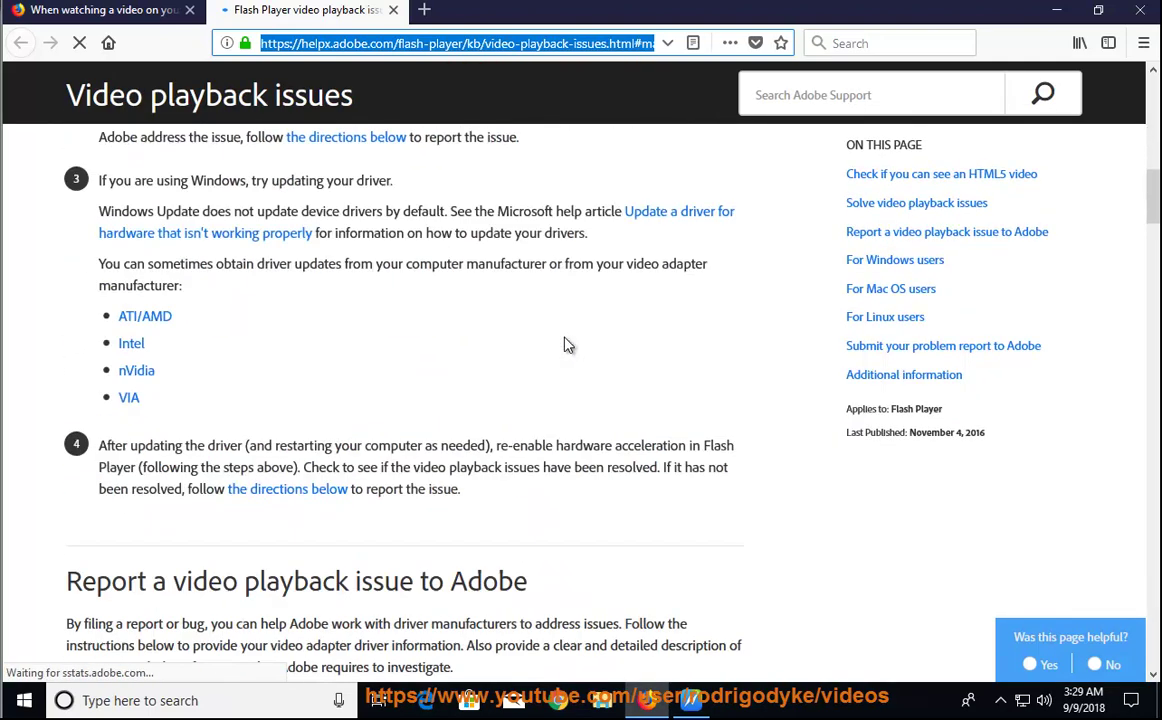
{"action": "scroll", "coordinate": [566, 345], "scroll_direction": "up", "scroll_amount": 5}
{"action": "scroll", "coordinate": [566, 345], "scroll_direction": "up", "scroll_amount": 3}
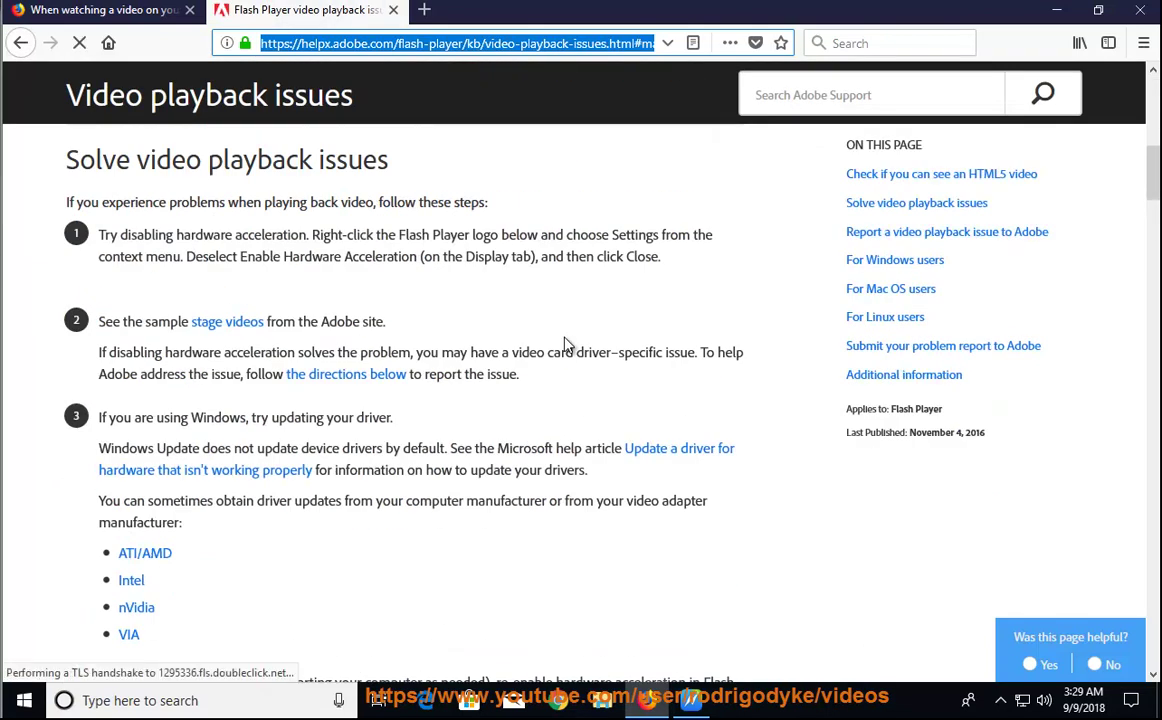
{"action": "scroll", "coordinate": [566, 345], "scroll_direction": "down", "scroll_amount": 3}
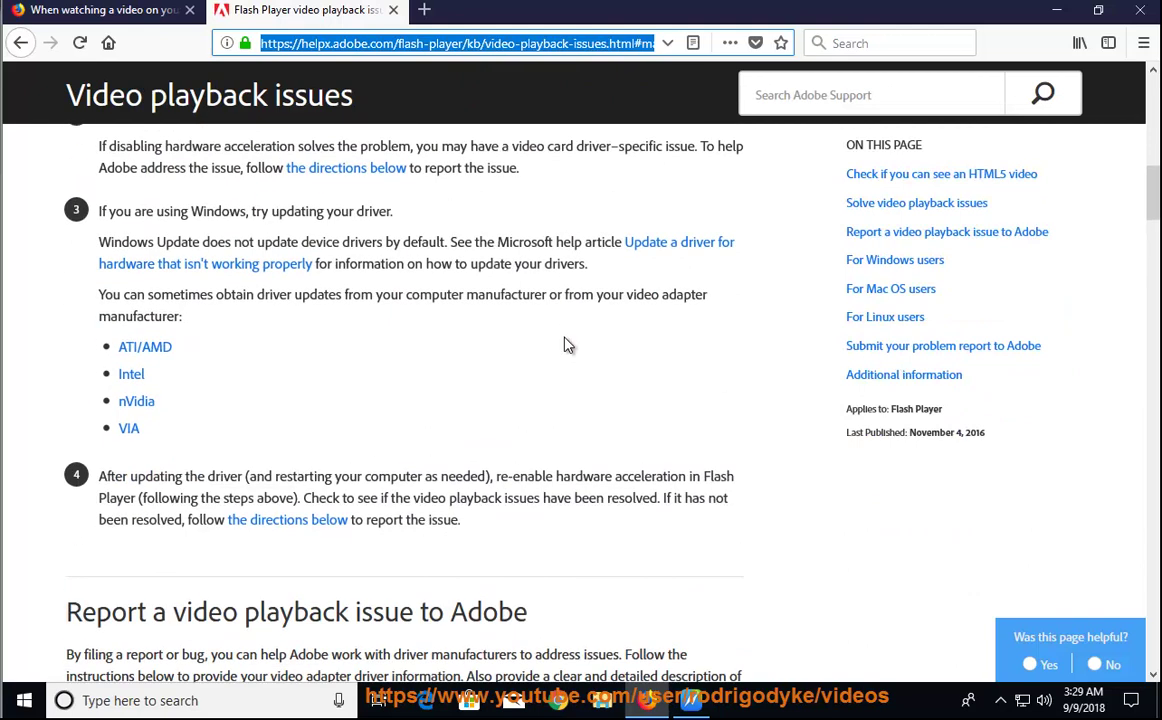
{"action": "scroll", "coordinate": [566, 340], "scroll_direction": "down", "scroll_amount": 8}
{"action": "scroll", "coordinate": [566, 345], "scroll_direction": "down", "scroll_amount": 7}
{"action": "scroll", "coordinate": [566, 345], "scroll_direction": "down", "scroll_amount": 8}
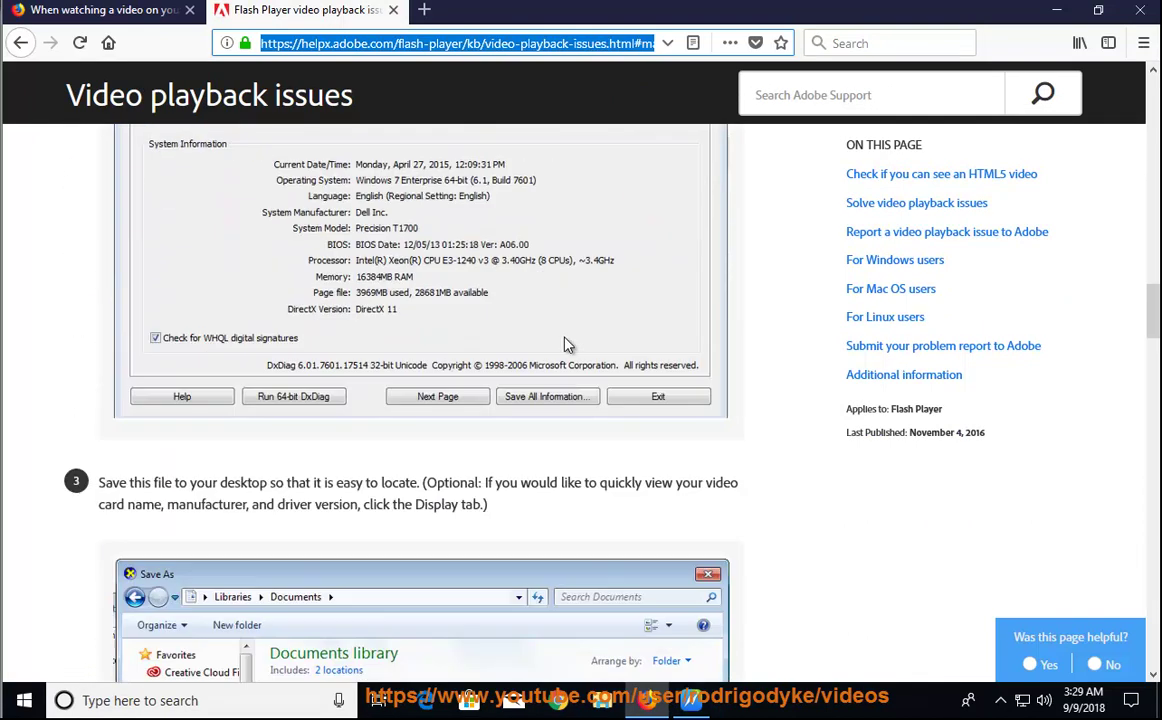
{"action": "scroll", "coordinate": [566, 345], "scroll_direction": "down", "scroll_amount": 7}
{"action": "scroll", "coordinate": [566, 345], "scroll_direction": "down", "scroll_amount": 6}
{"action": "scroll", "coordinate": [566, 345], "scroll_direction": "down", "scroll_amount": 5}
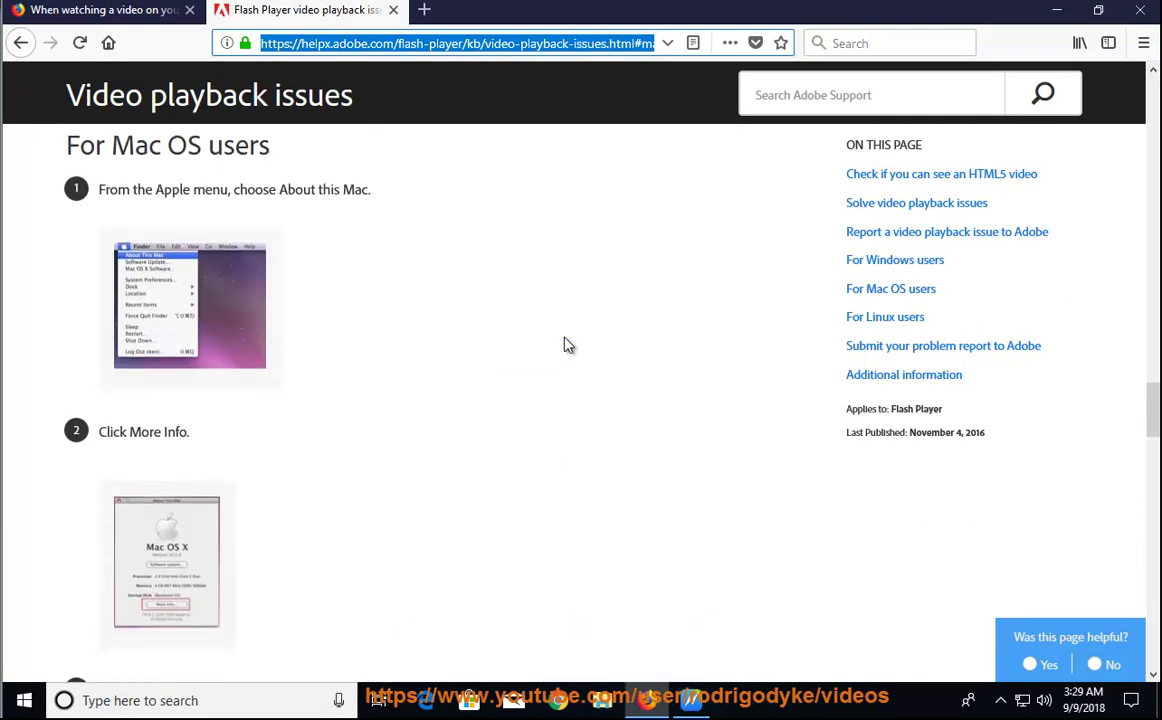
Check the Mozilla thread tab, then return to the Adobe page and select its heading text.
{"action": "left_click", "coordinate": [108, 10]}
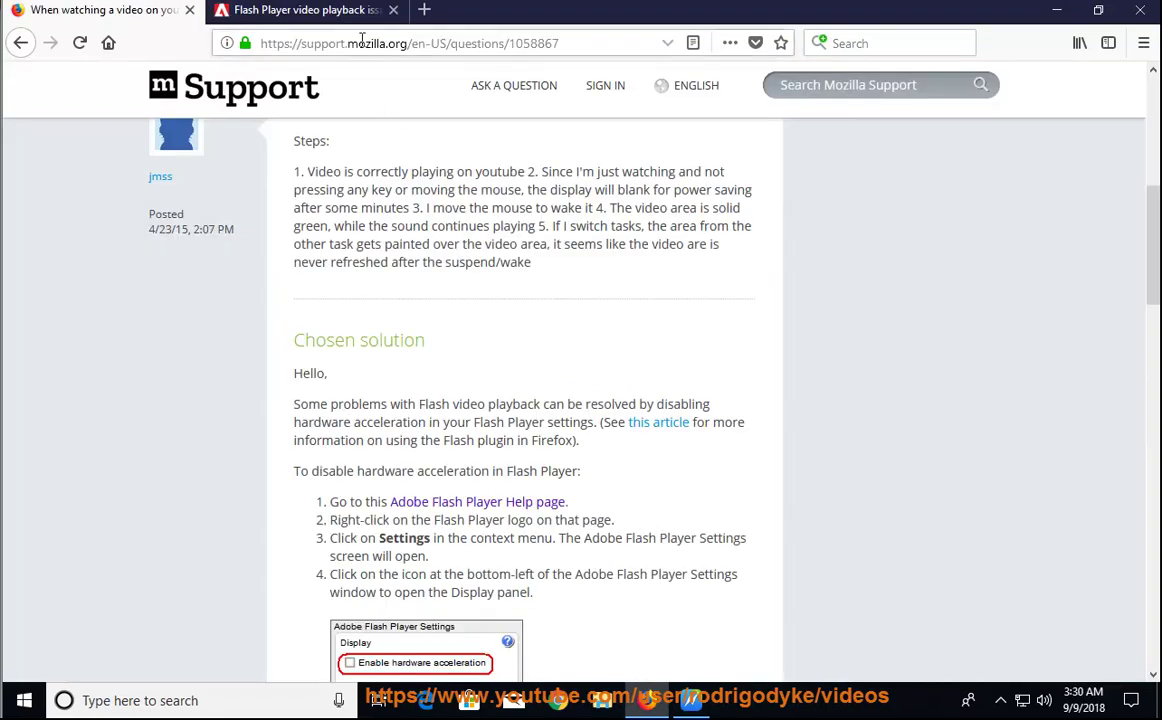
{"action": "left_click", "coordinate": [340, 10]}
{"action": "scroll", "coordinate": [508, 337], "scroll_direction": "up", "scroll_amount": 5}
{"action": "left_click_drag", "start_coordinate": [1152, 323], "coordinate": [1154, 87]}
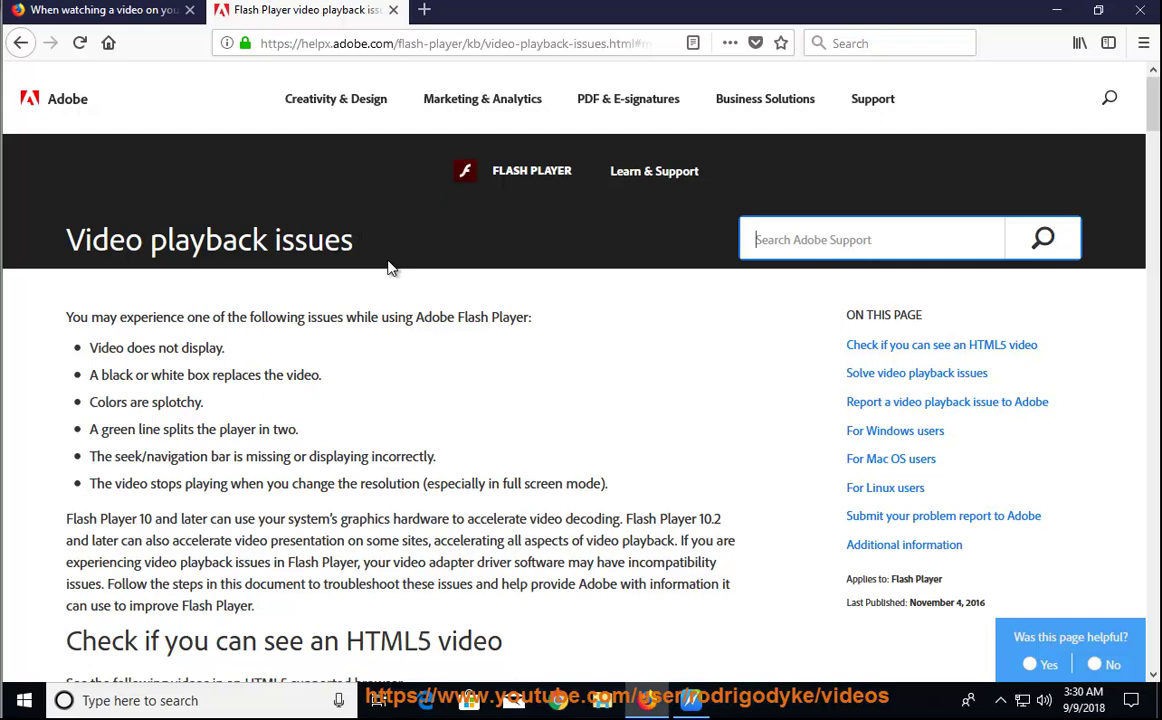
{"action": "left_click_drag", "start_coordinate": [87, 233], "coordinate": [336, 233]}
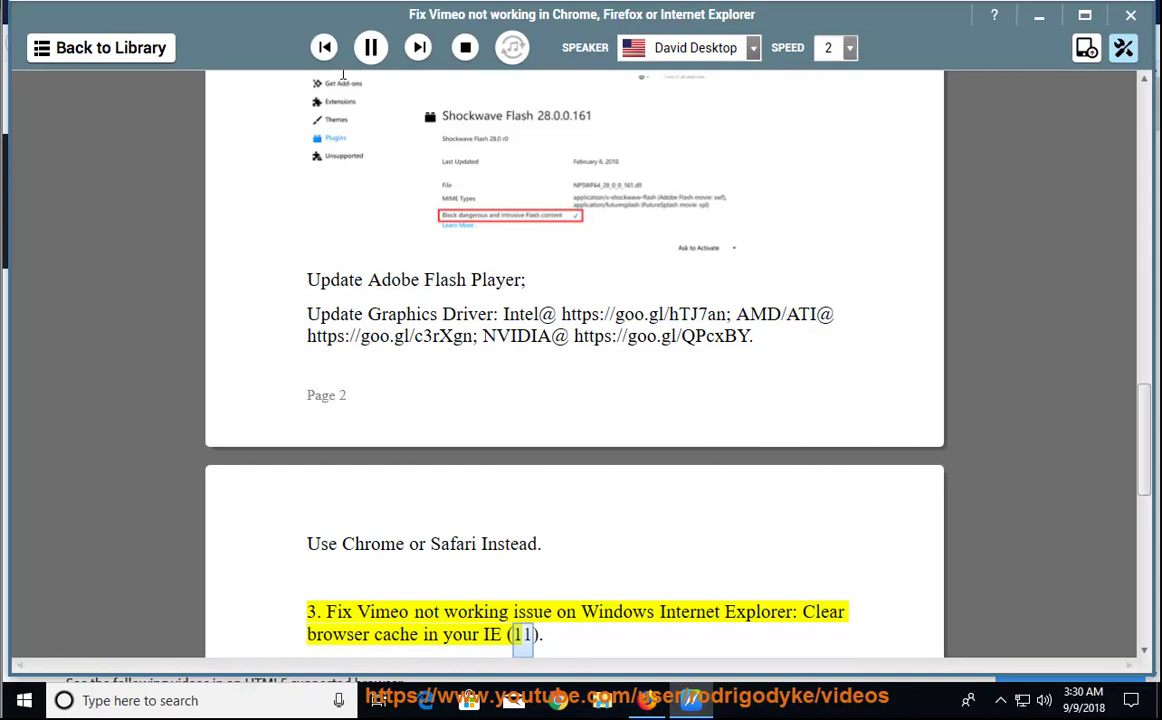
Pause NaturalReader, launch Internet Explorer from a Windows search for 'IE', and postpone its setup prompt.
{"action": "left_click", "coordinate": [556, 613]}
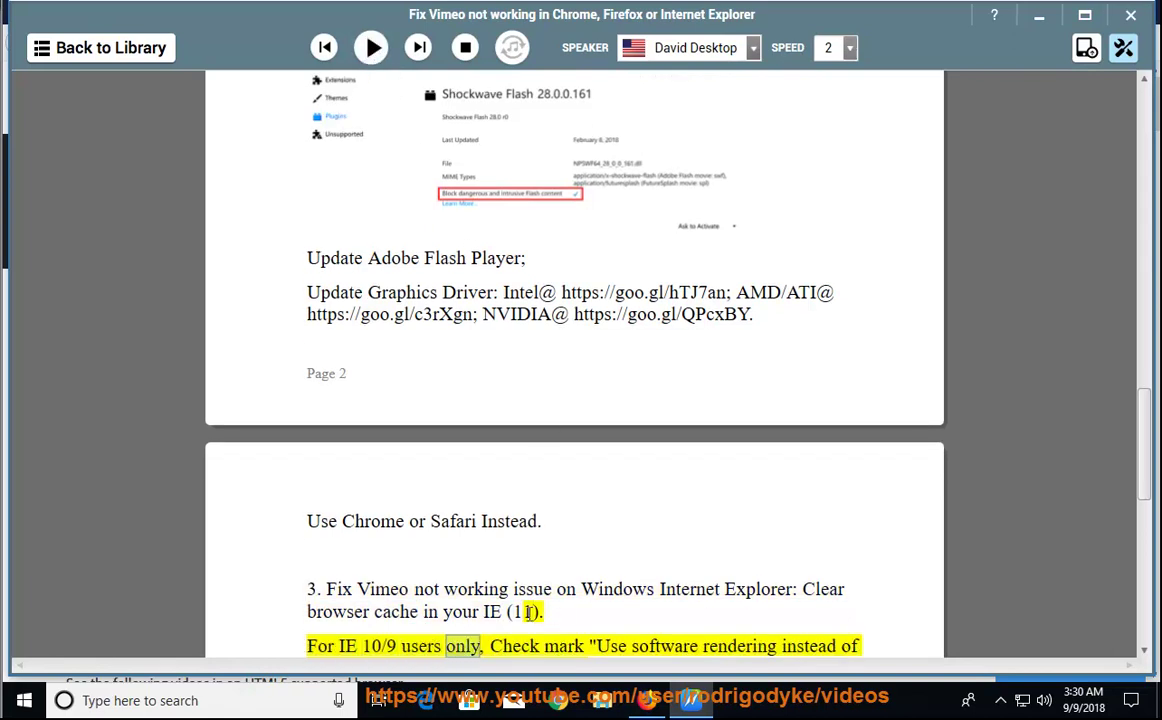
{"action": "left_click", "coordinate": [228, 701]}
{"action": "type", "text": "IE"}
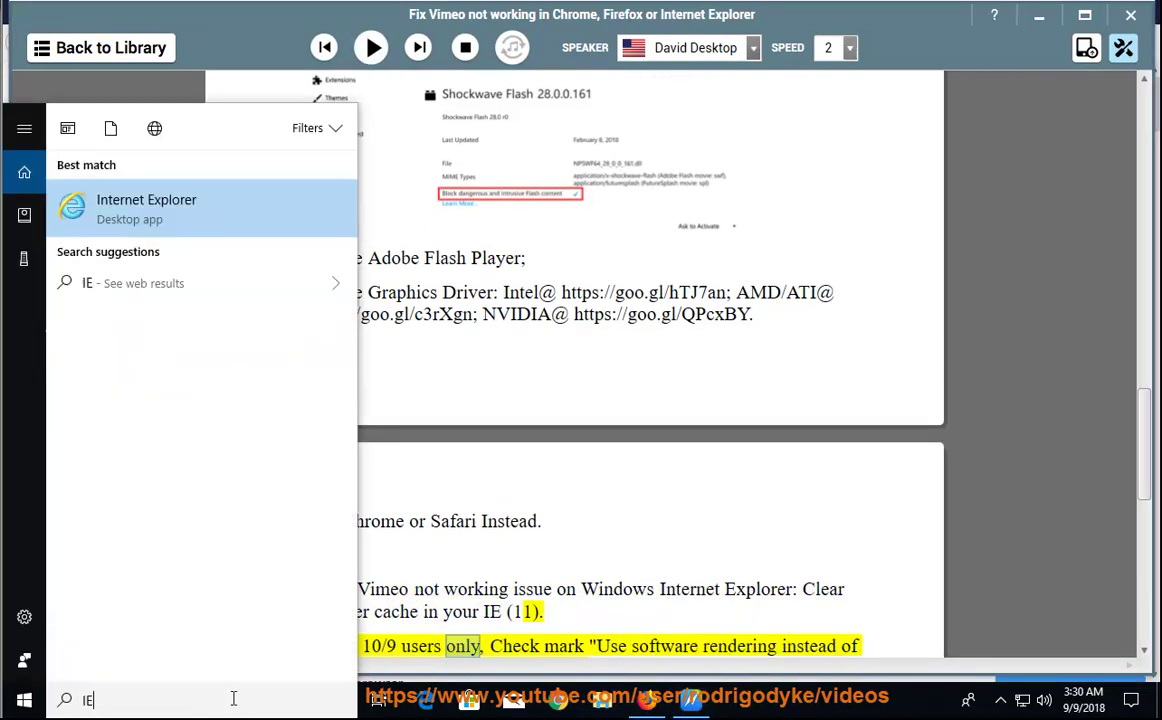
{"action": "left_click", "coordinate": [130, 196]}
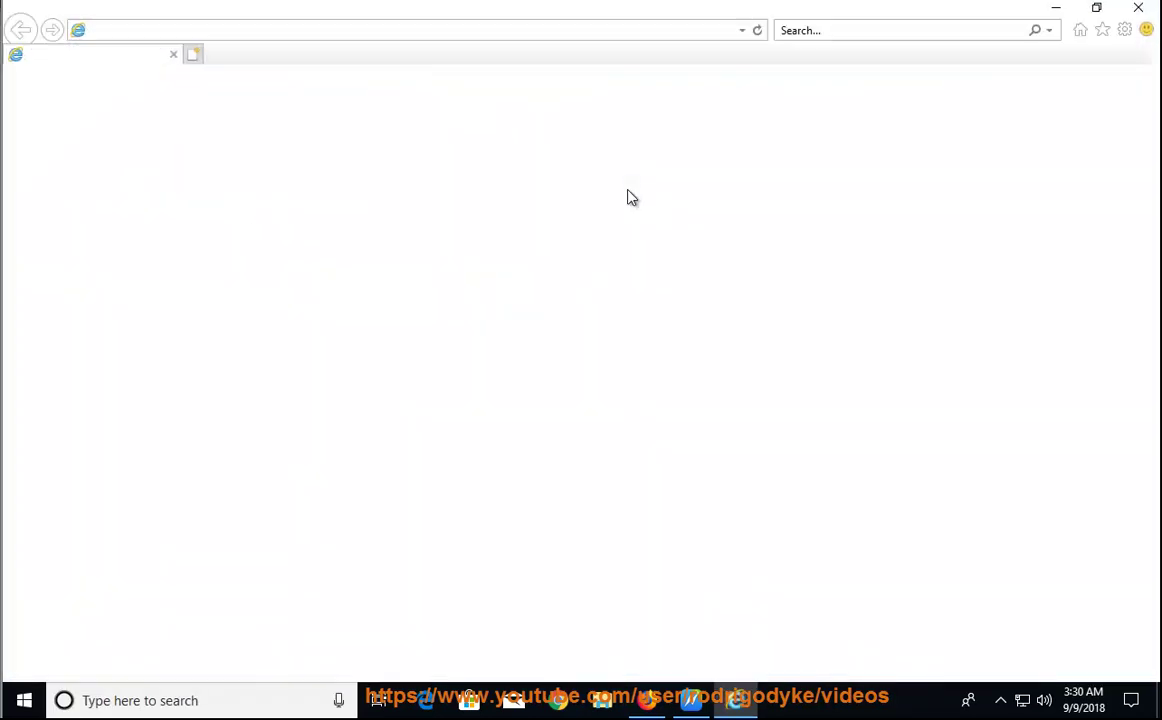
{"action": "left_click", "coordinate": [788, 466]}
{"action": "left_click", "coordinate": [1124, 30]}
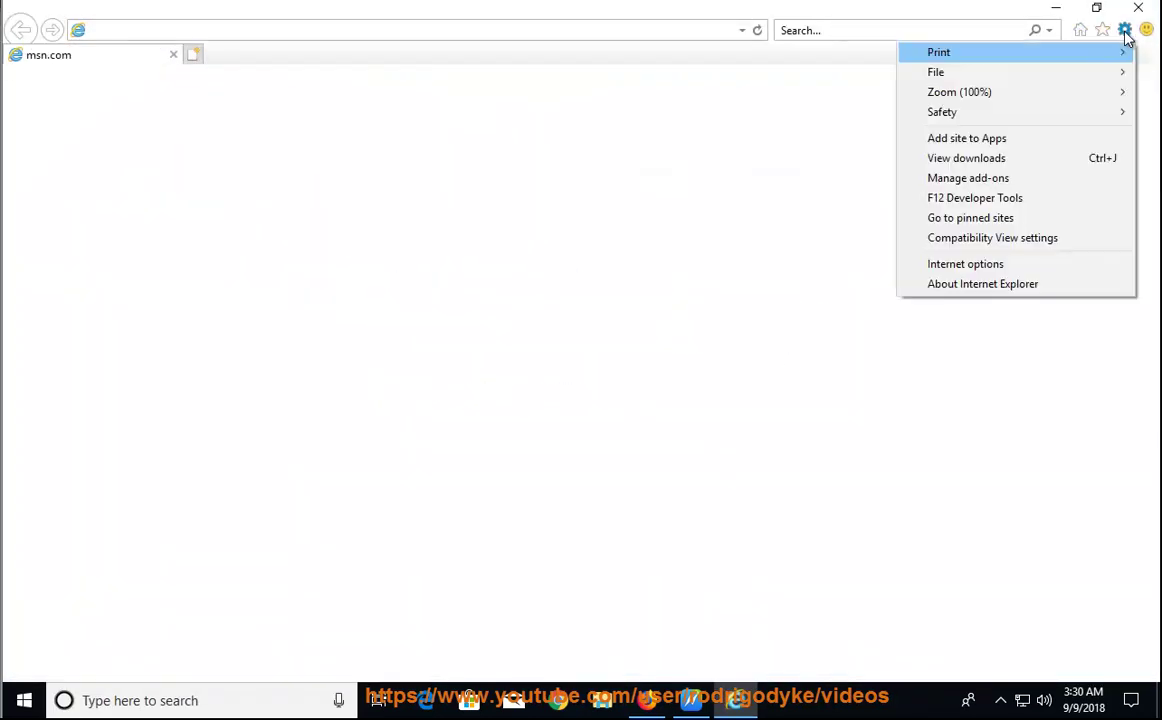
In Internet Options, turn on Delete browsing history on exit.
{"action": "left_click", "coordinate": [991, 269]}
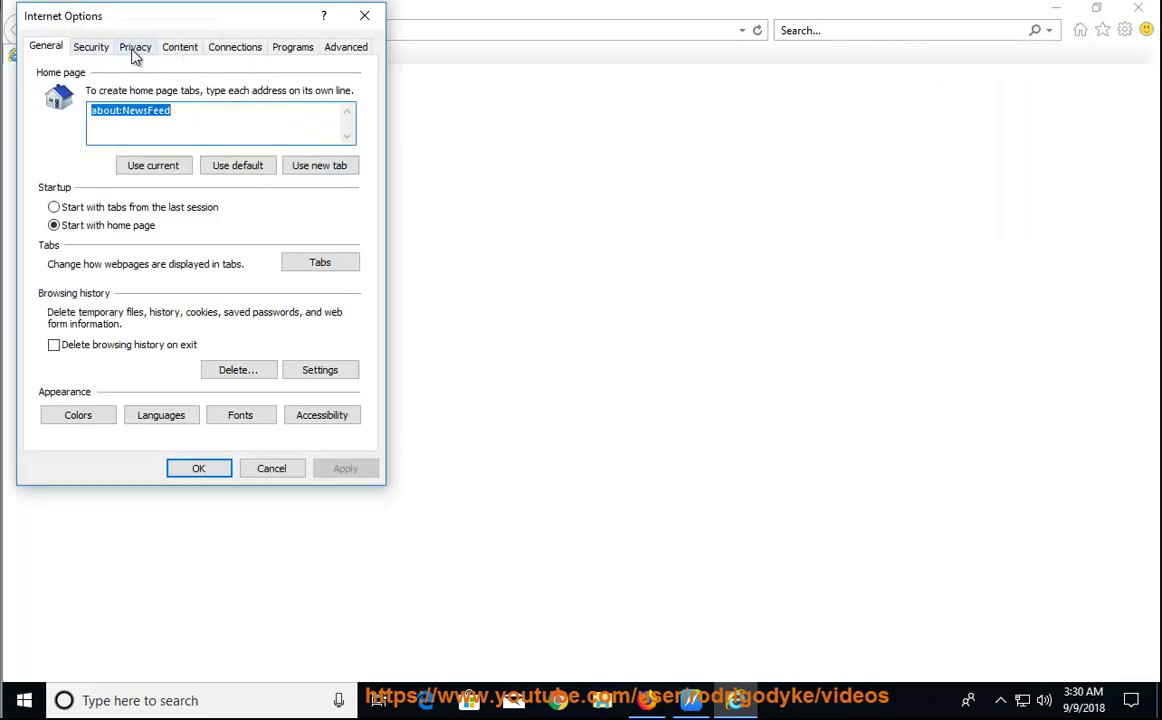
{"action": "left_click", "coordinate": [137, 48]}
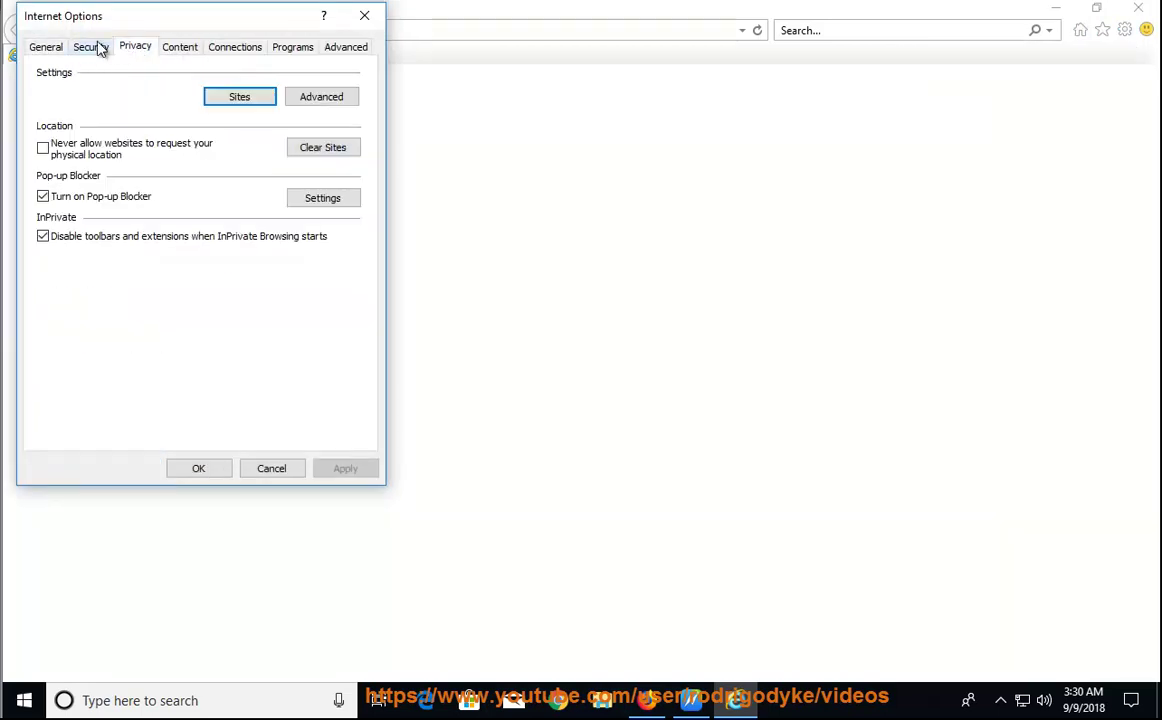
{"action": "left_click", "coordinate": [47, 46]}
{"action": "left_click_drag", "start_coordinate": [205, 14], "coordinate": [586, 182]}
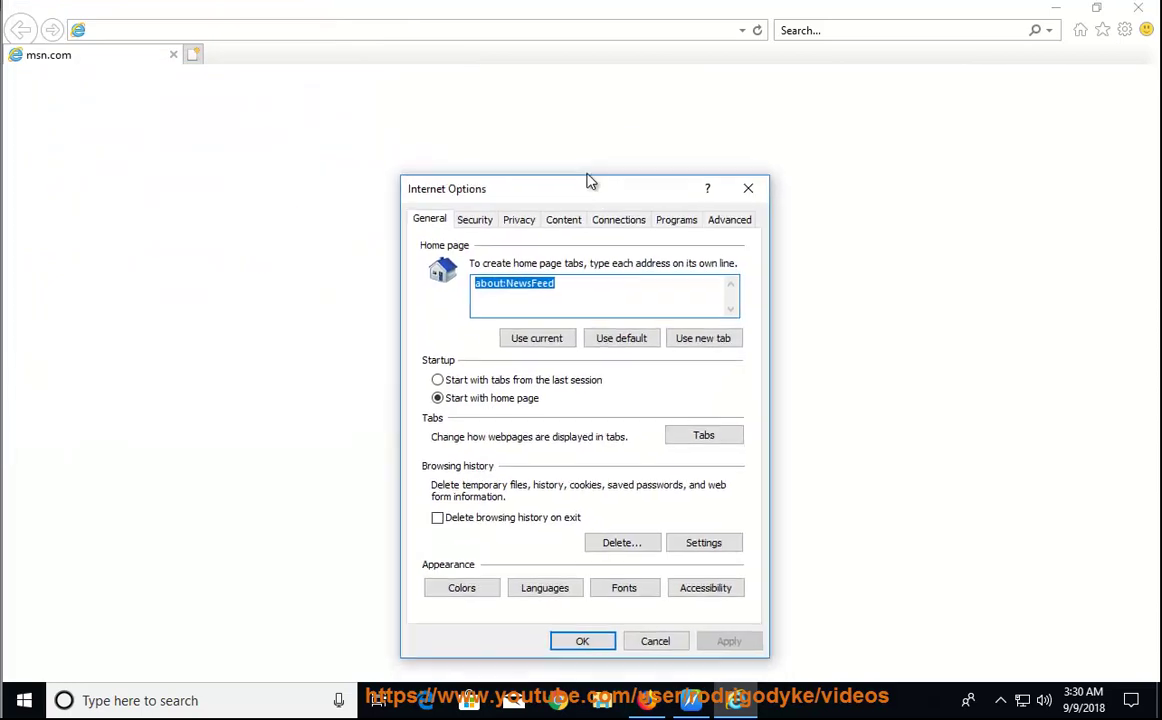
{"action": "left_click", "coordinate": [474, 515]}
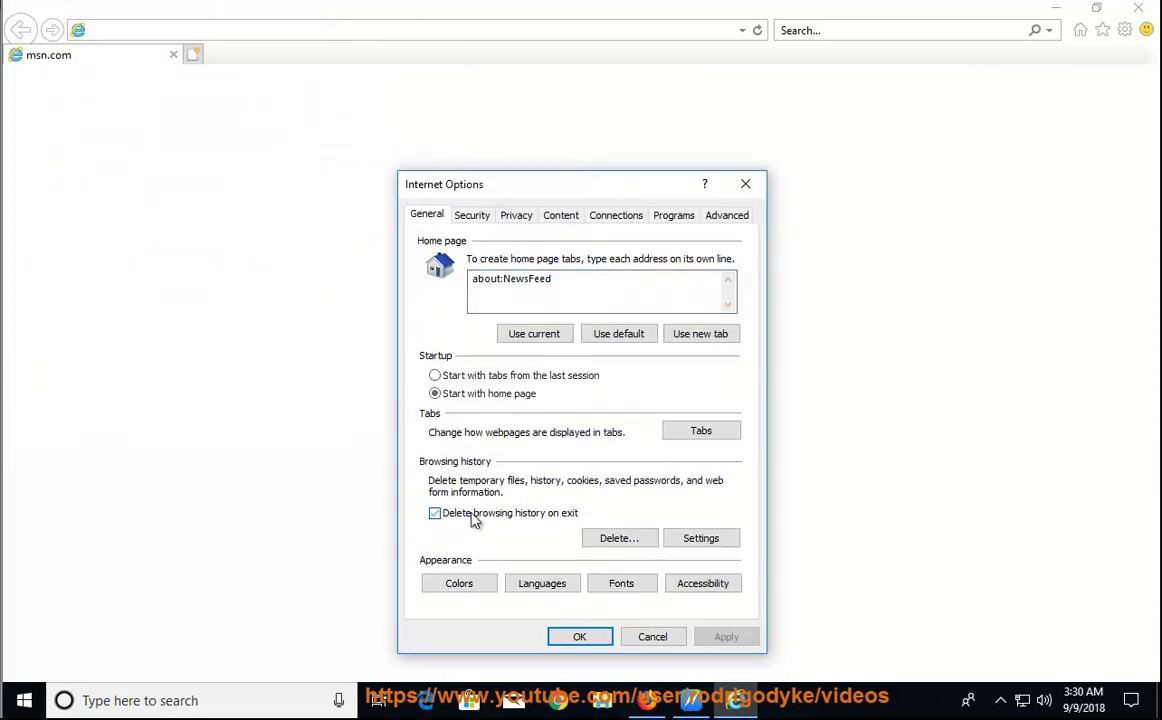
Delete browsing history including Download History and Form data, then apply the settings.
{"action": "left_click", "coordinate": [620, 540]}
{"action": "left_click", "coordinate": [478, 410]}
{"action": "left_click", "coordinate": [463, 453]}
{"action": "left_click", "coordinate": [605, 632]}
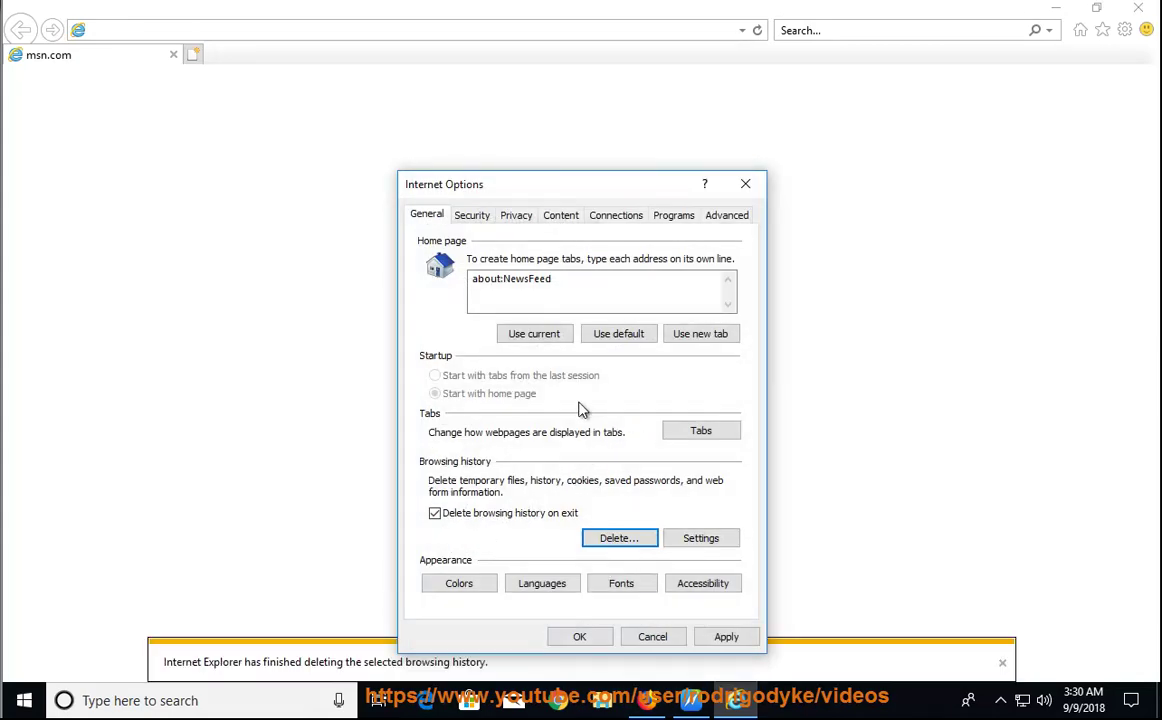
{"action": "left_click_drag", "start_coordinate": [597, 188], "coordinate": [599, 129]}
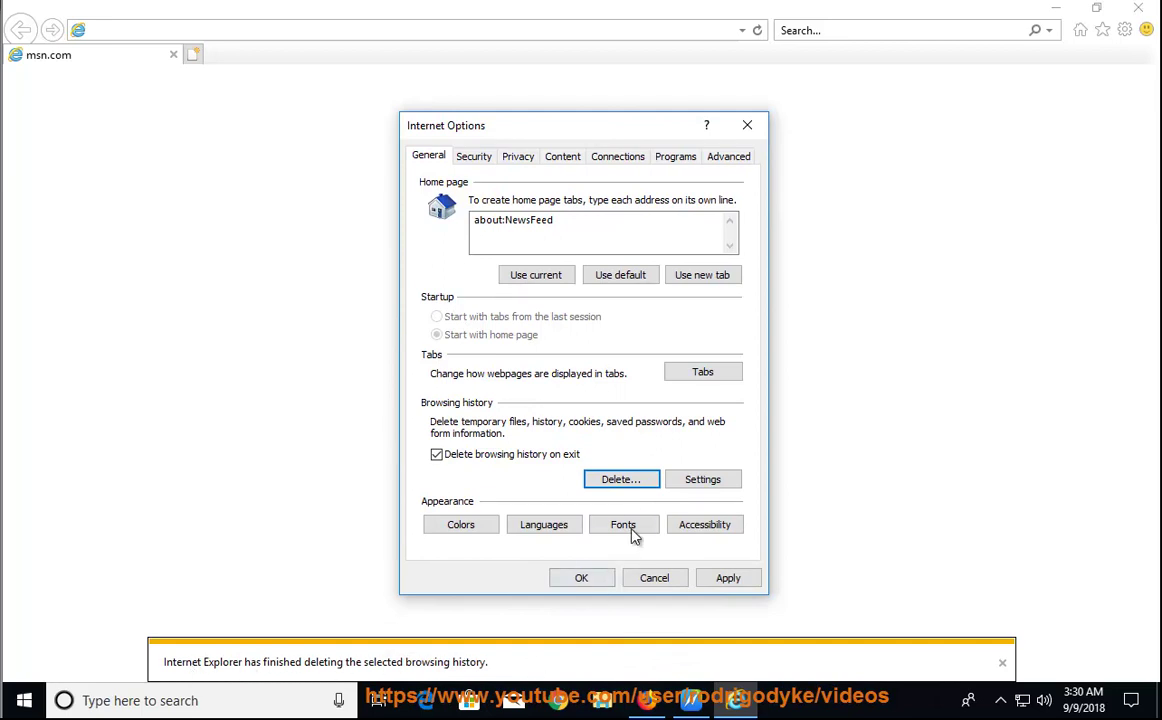
{"action": "left_click", "coordinate": [727, 586]}
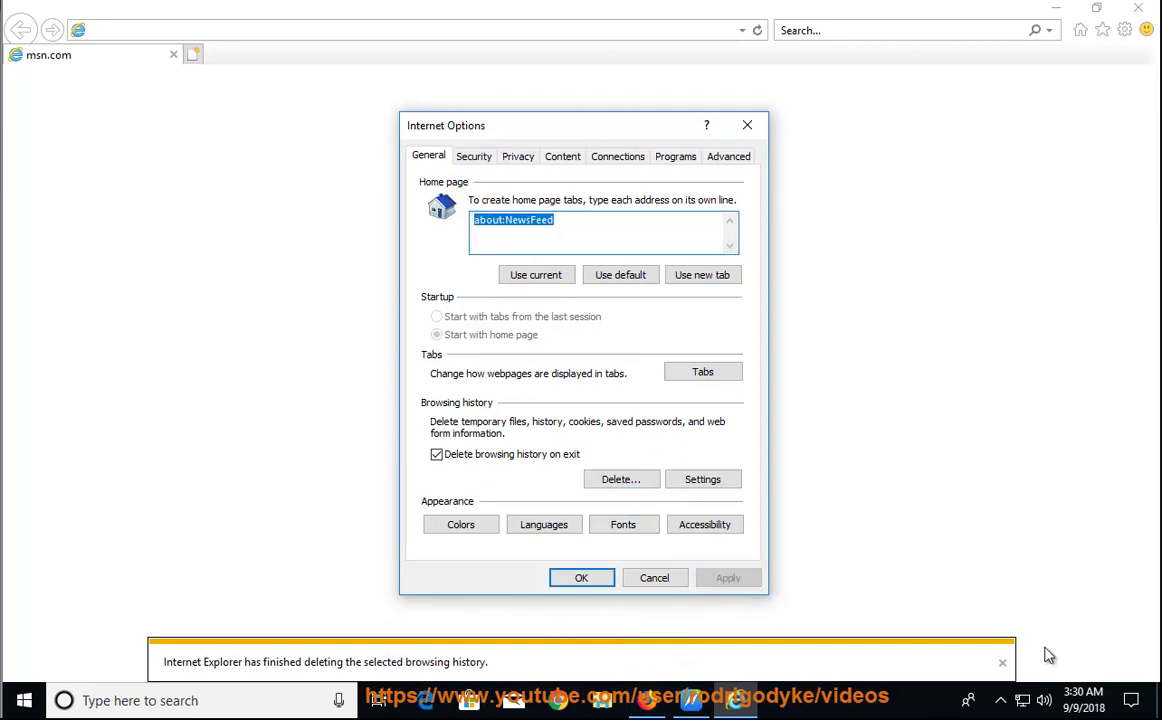